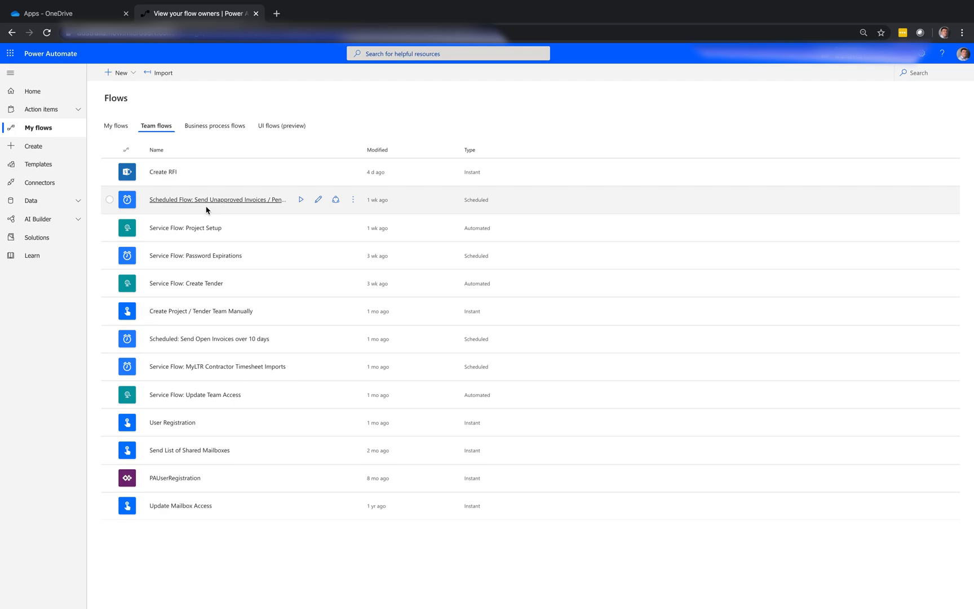
# Step: Create a blank instant flow named "FlowMgt: Get Flows" that uses the Manually trigger a flow trigger
pyautogui.click(120, 72)
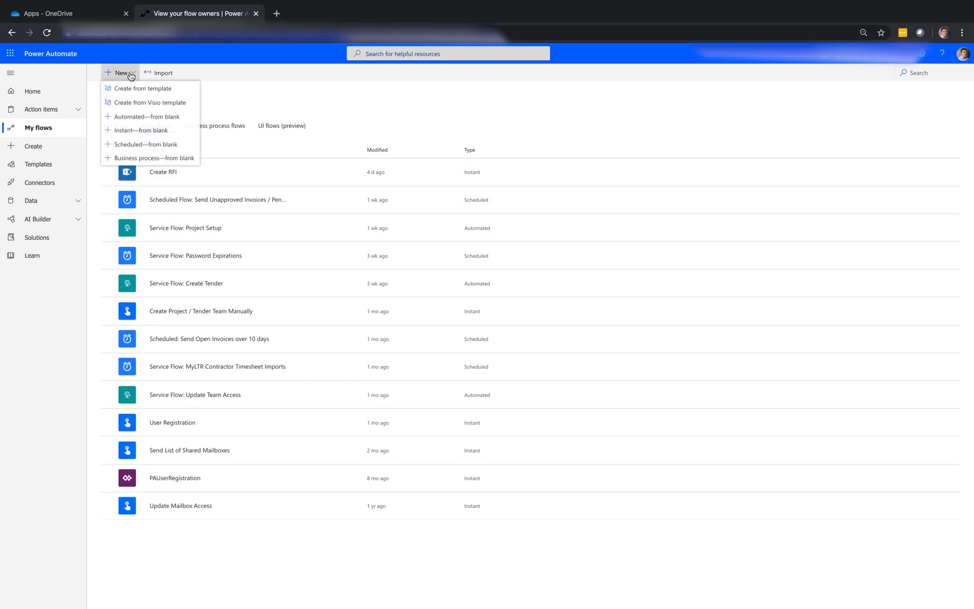
pyautogui.click(149, 132)
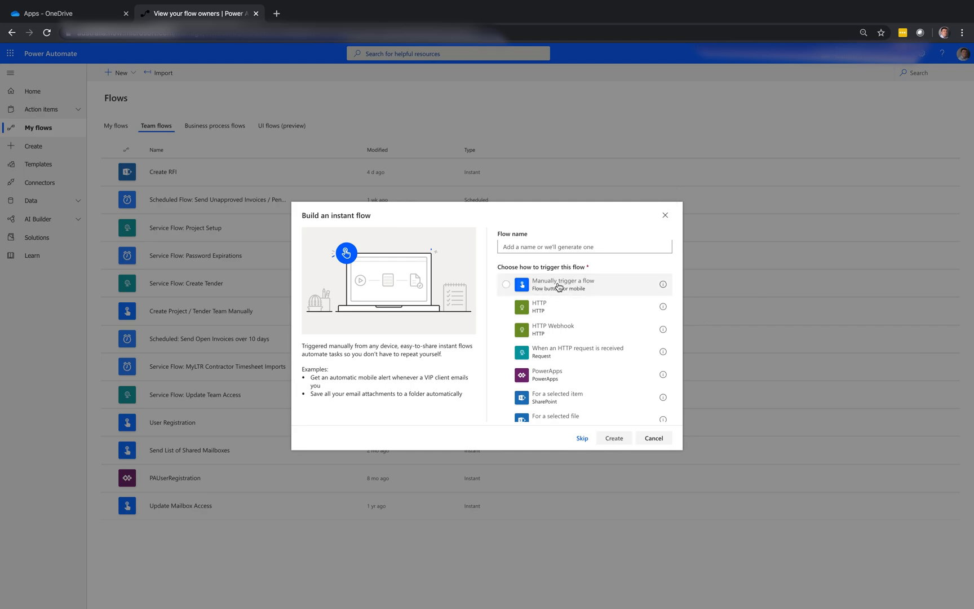
pyautogui.click(506, 285)
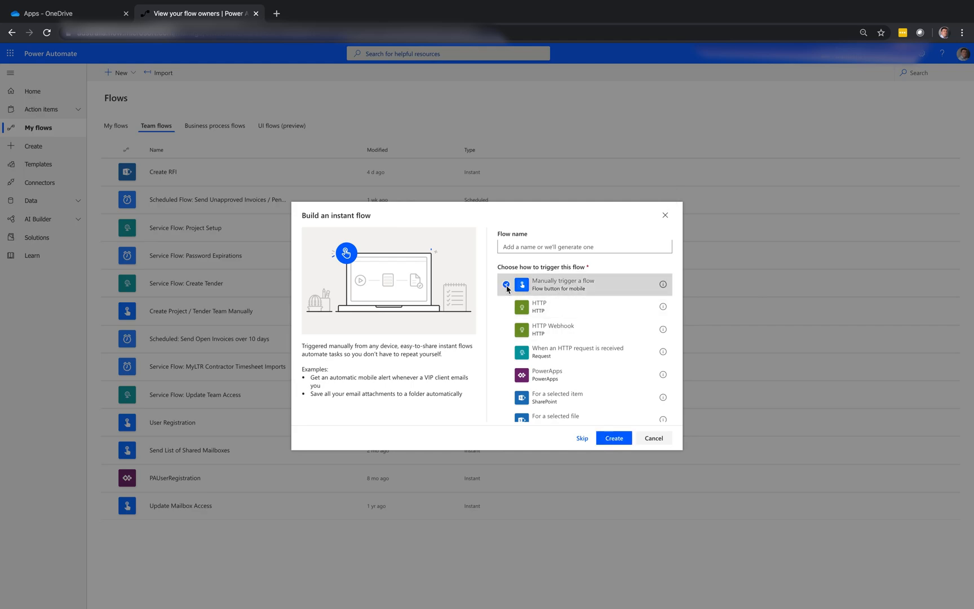
pyautogui.click(529, 247)
pyautogui.write('Flo')
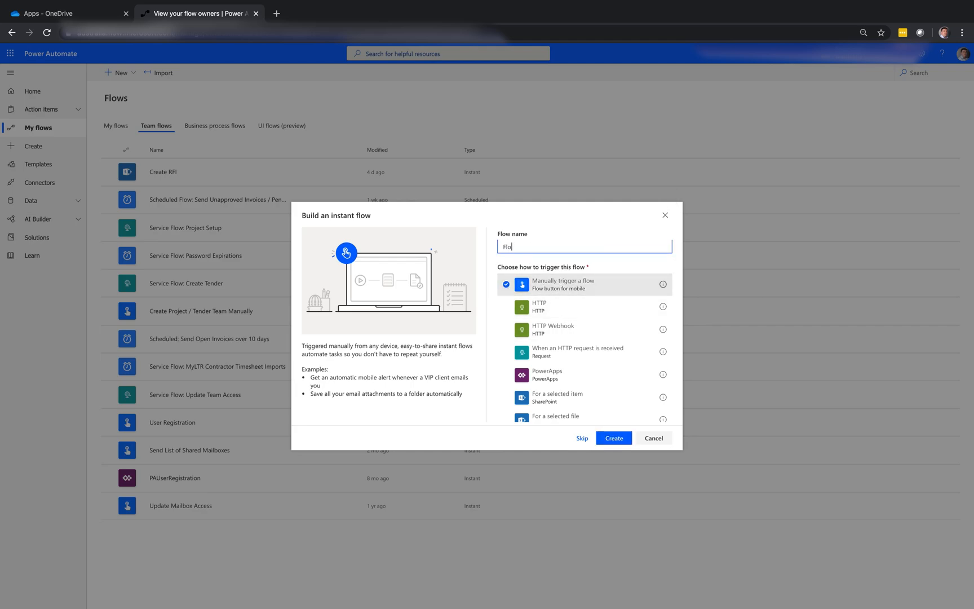
pyautogui.write('wMgt: Get Flows')
pyautogui.click(620, 444)
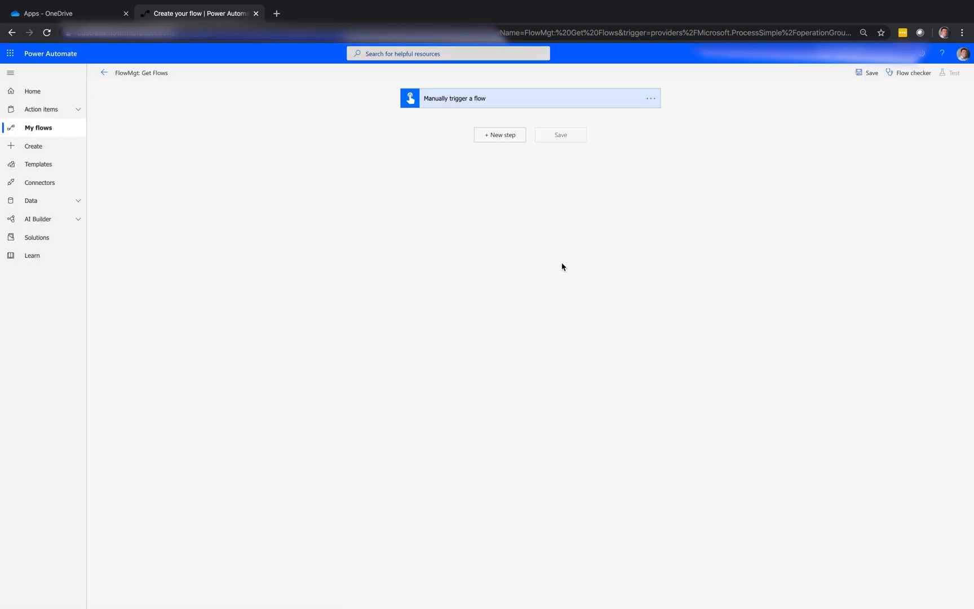
# Step: Add a List My Flows action after the manual trigger and open its Environment choices
pyautogui.click(512, 136)
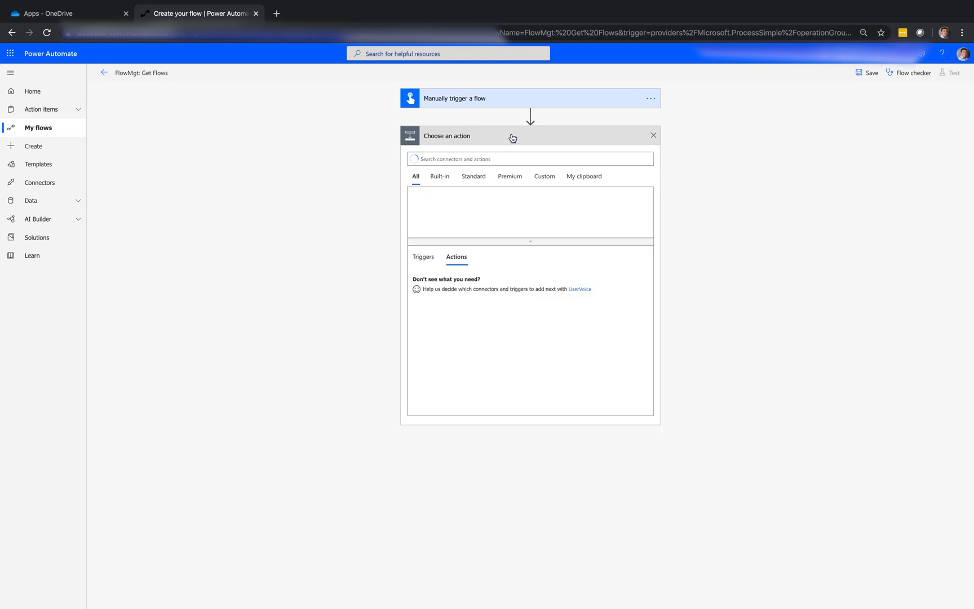
pyautogui.write('lis')
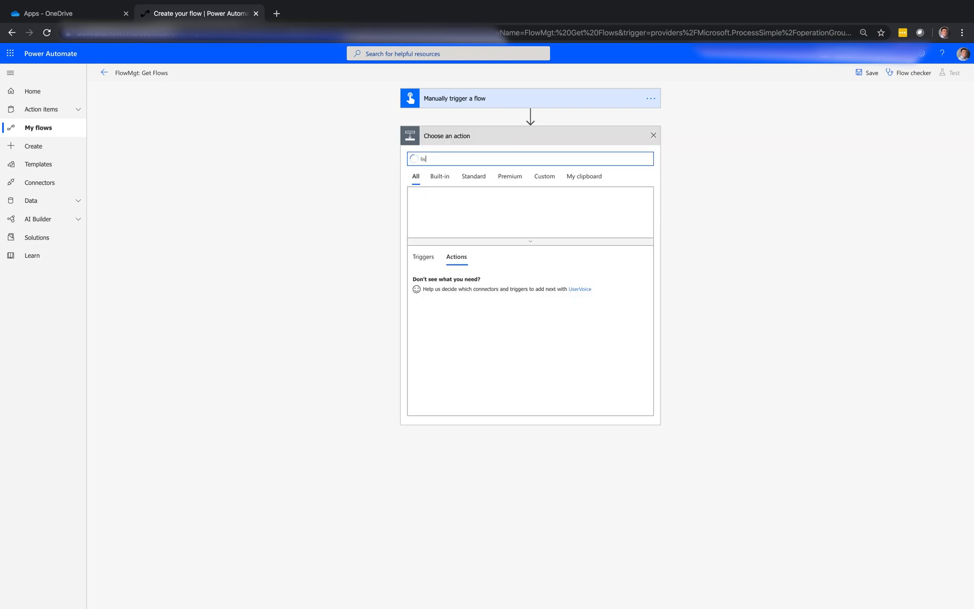
pyautogui.write('t flows')
pyautogui.moveTo(478, 160); pyautogui.dragTo(414, 152)
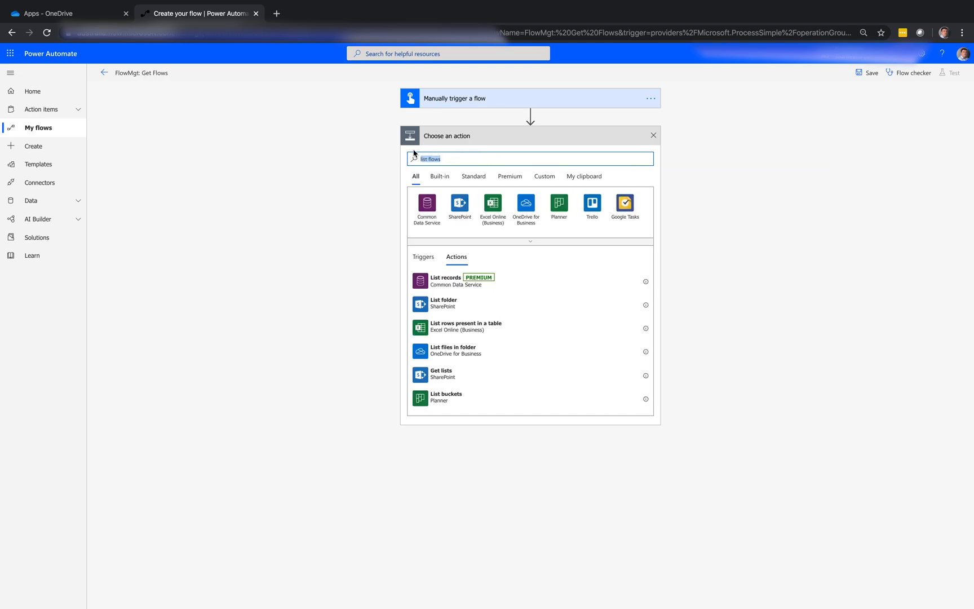
pyautogui.click(462, 280)
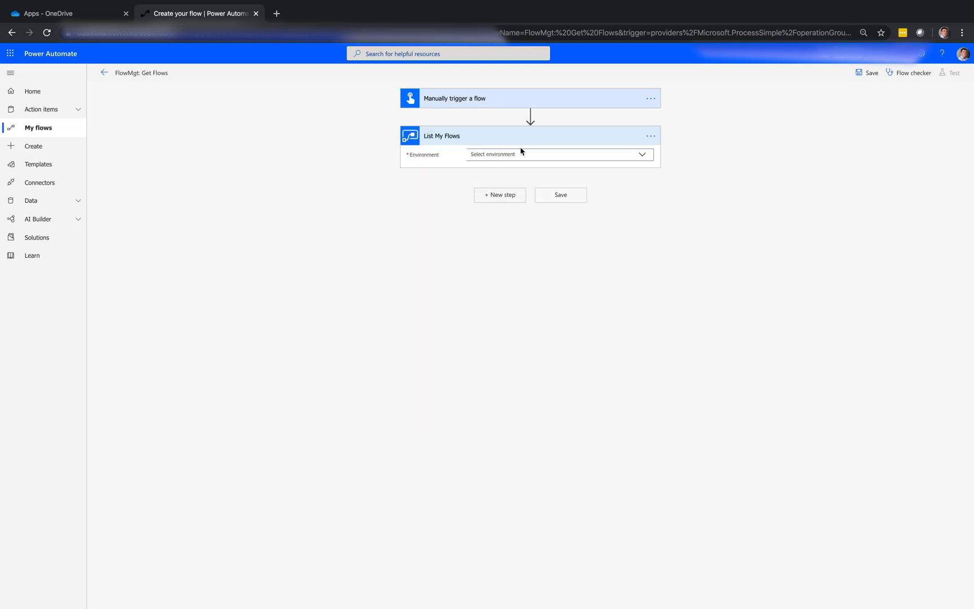
pyautogui.click(642, 156)
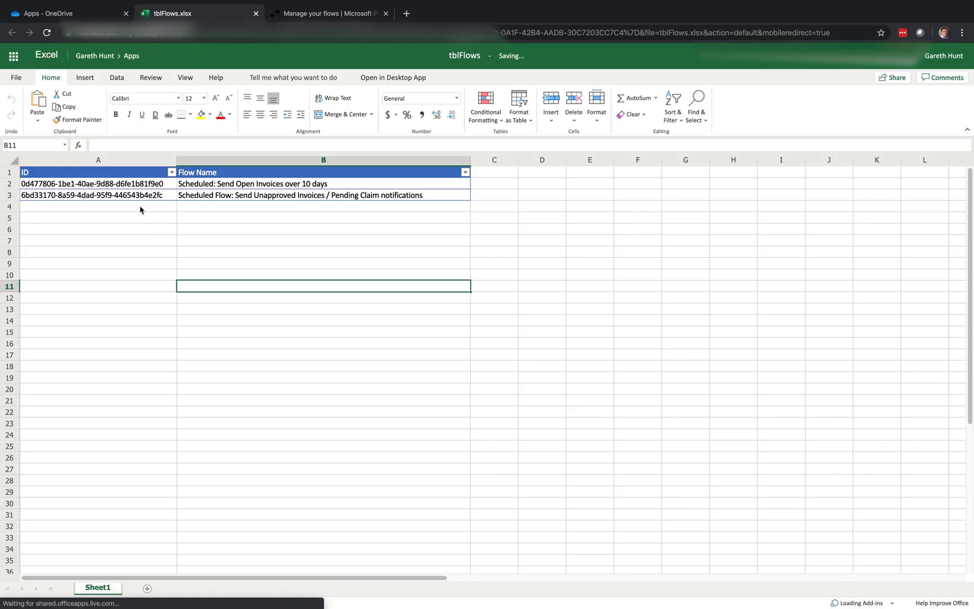
# Step: Examine the ID and Flow Name column headers of the table in the tblFlows.xlsx workbook in Excel
pyautogui.click(116, 172)
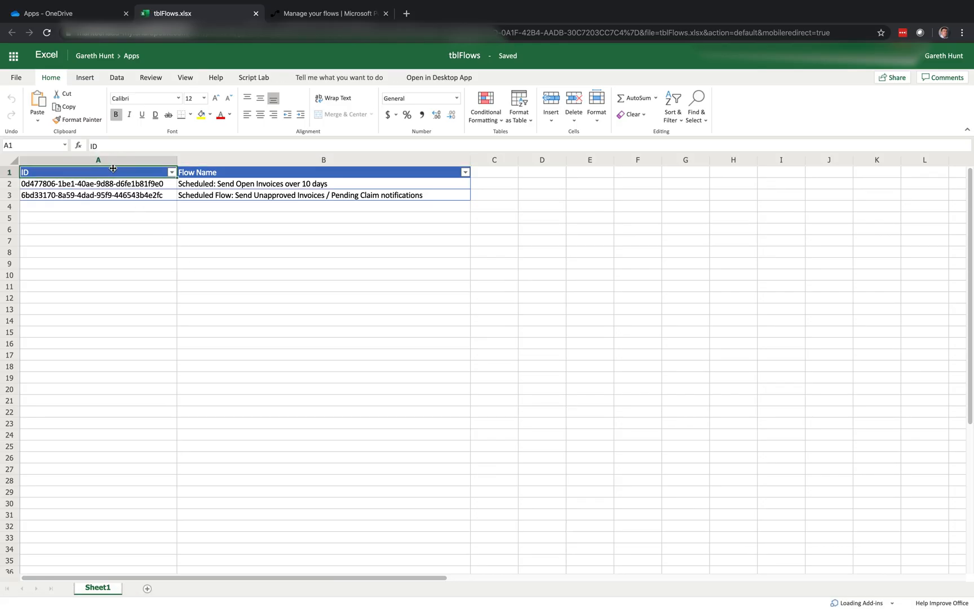
pyautogui.click(198, 172)
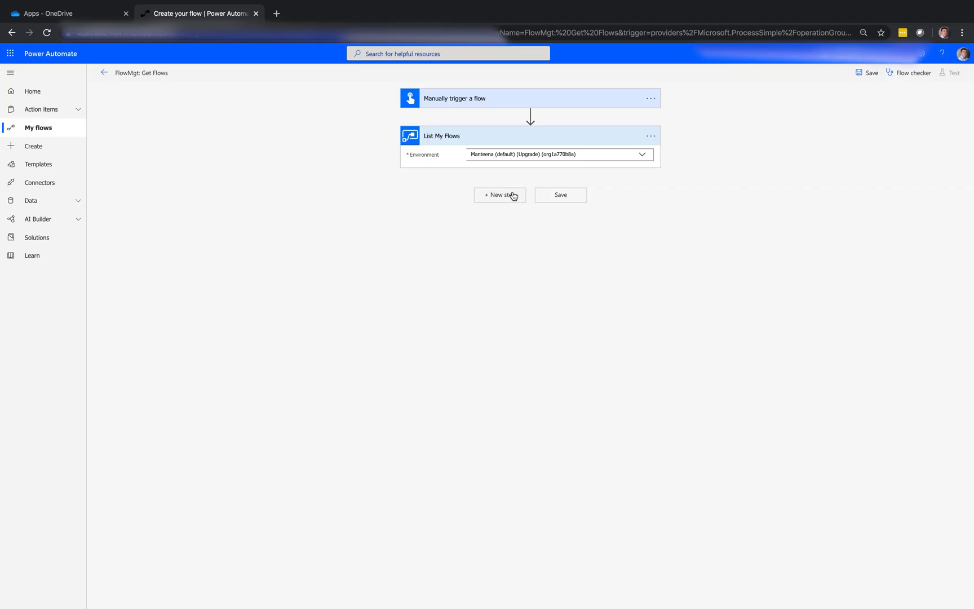
# Step: Switch back to Power Automate and add the Excel Online (Business) action List rows present in a table after List My Flows
pyautogui.click(510, 195)
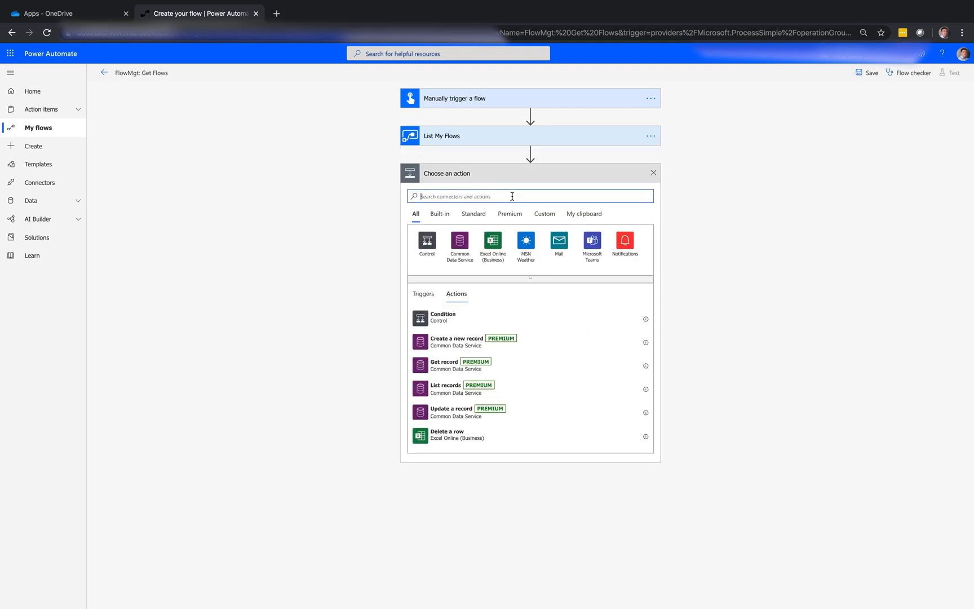
pyautogui.click(498, 246)
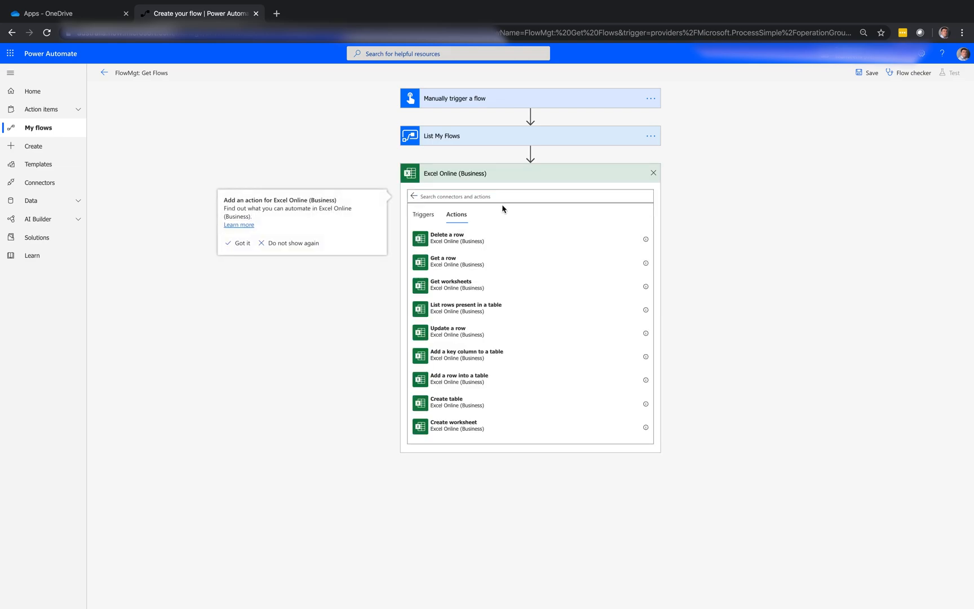
pyautogui.click(501, 304)
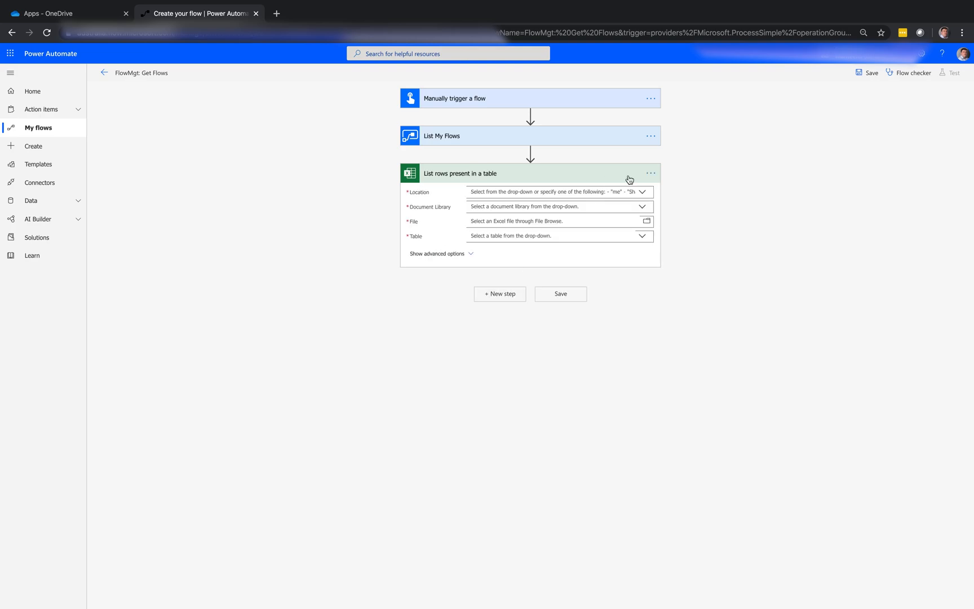
# Step: Point the List rows action to OneDrive for Business, library OneDrive, file /Apps/tblFlows.xlsx and table Table1
pyautogui.click(643, 192)
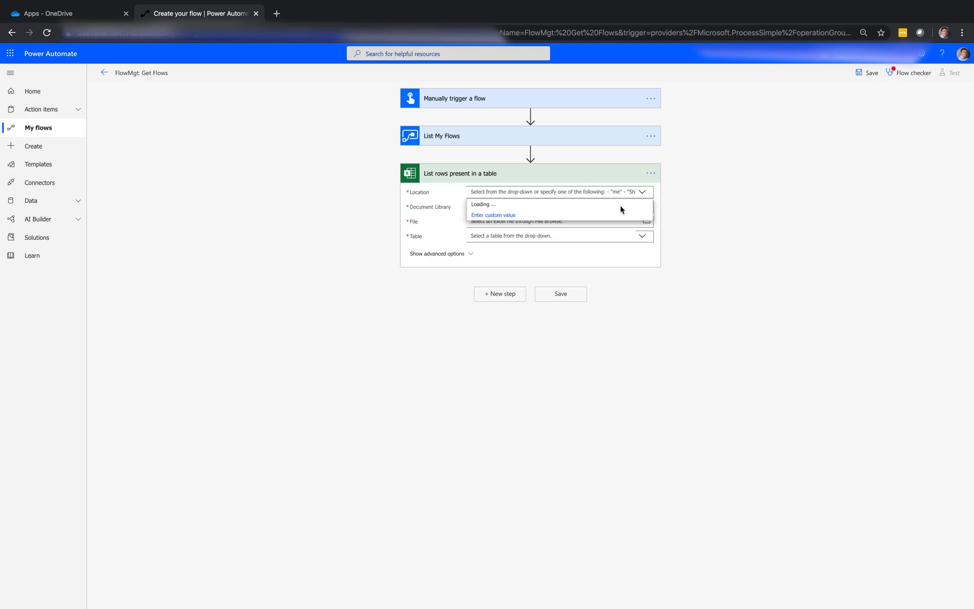
pyautogui.click(622, 206)
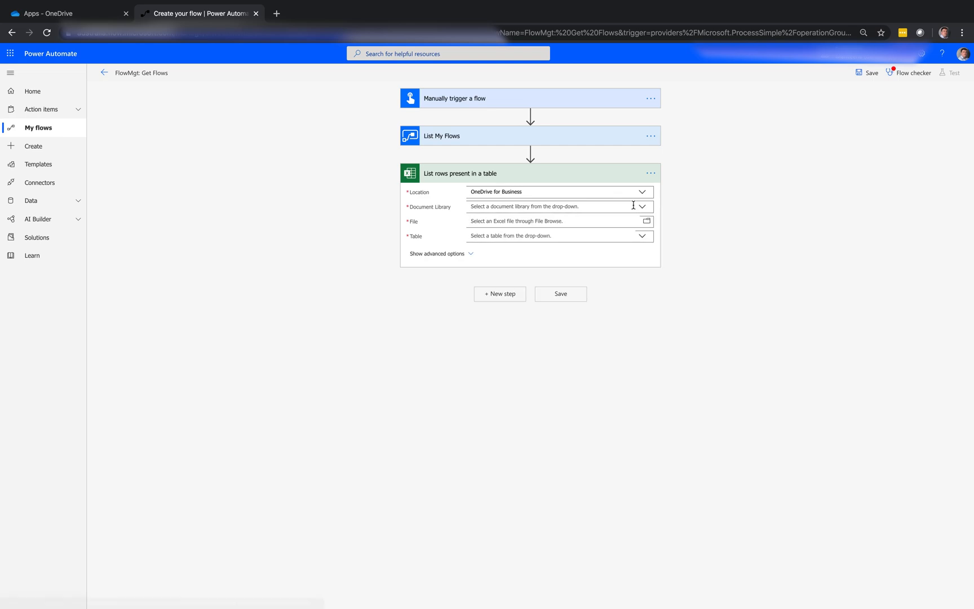
pyautogui.click(642, 206)
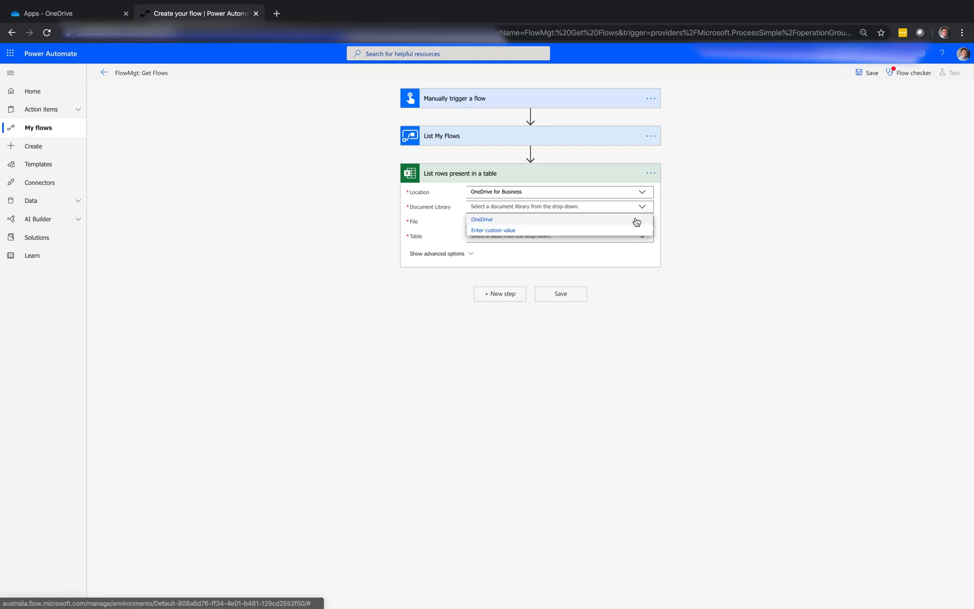
pyautogui.click(637, 219)
pyautogui.click(649, 223)
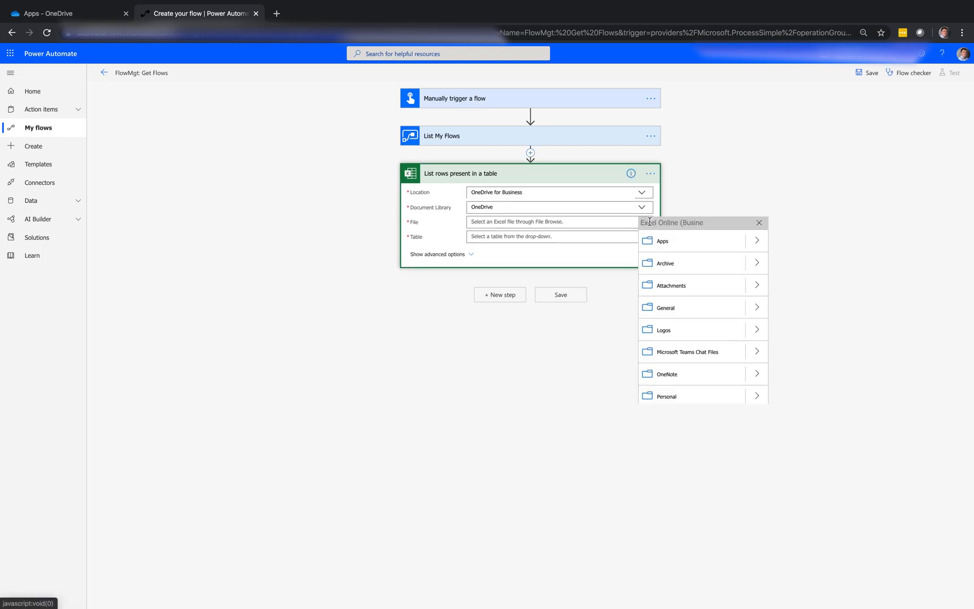
pyautogui.click(757, 246)
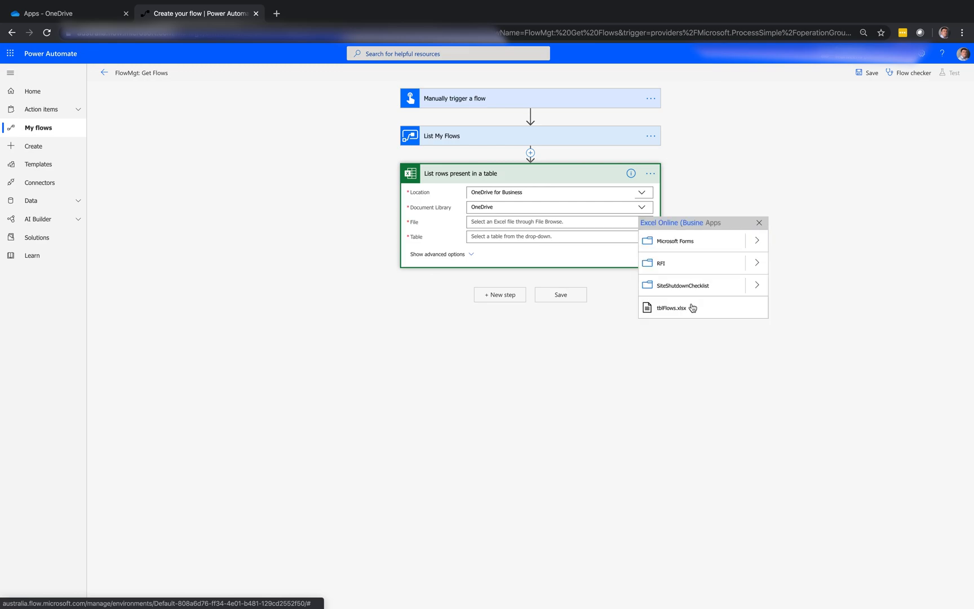
pyautogui.click(692, 308)
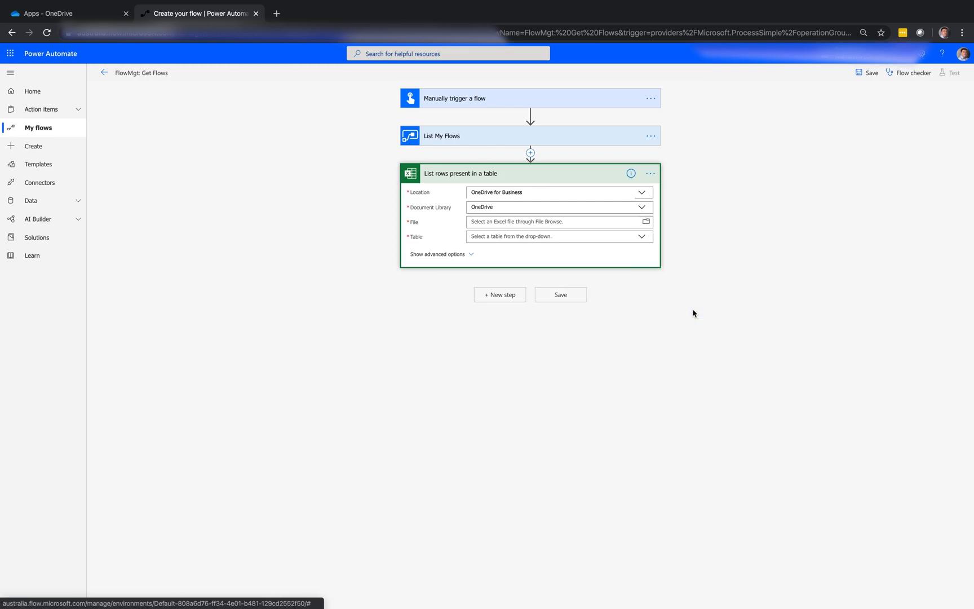
pyautogui.click(642, 239)
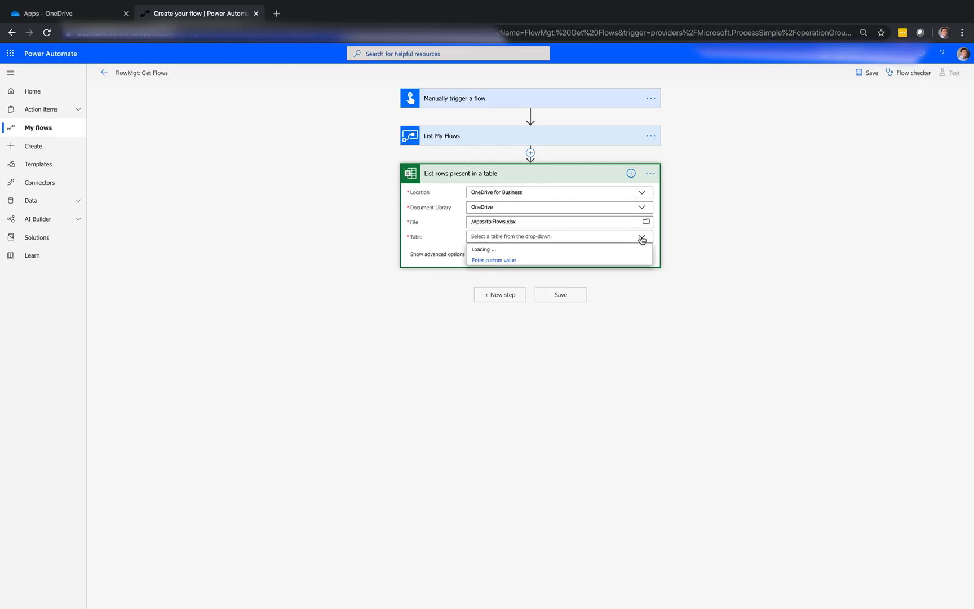
pyautogui.click(595, 254)
# Step: Add the Excel Online (Business) action Delete a row after List rows present in a table
pyautogui.click(520, 297)
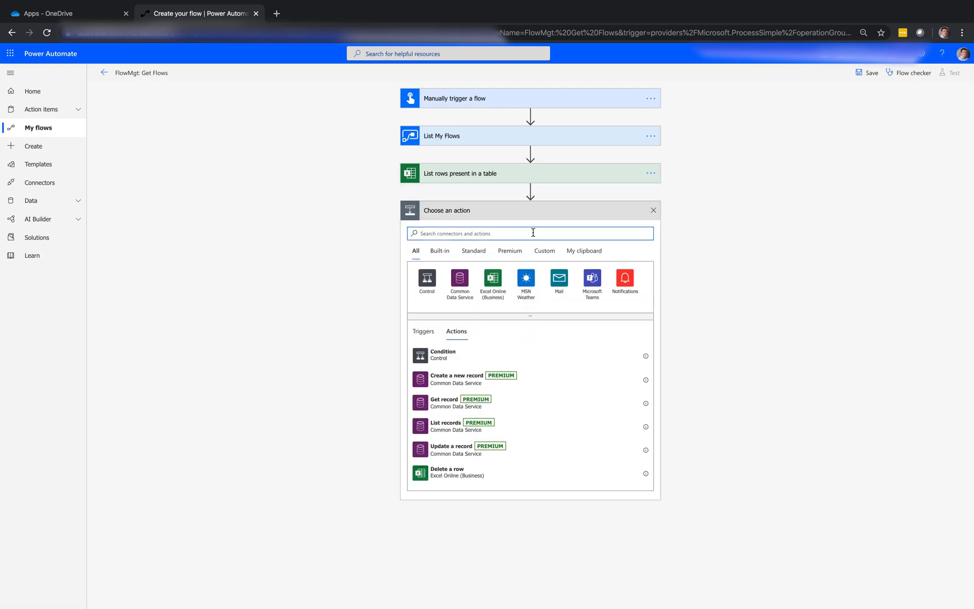
pyautogui.click(494, 274)
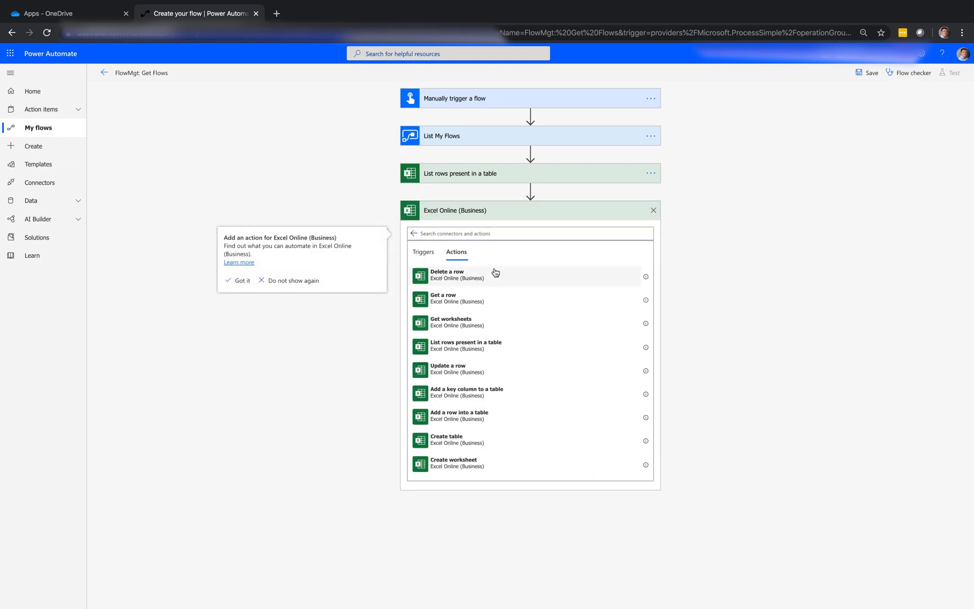
pyautogui.click(498, 276)
# Step: Point the Delete a row action to OneDrive for Business, library OneDrive, file /Apps/tblFlows.xlsx and table Table1
pyautogui.click(644, 230)
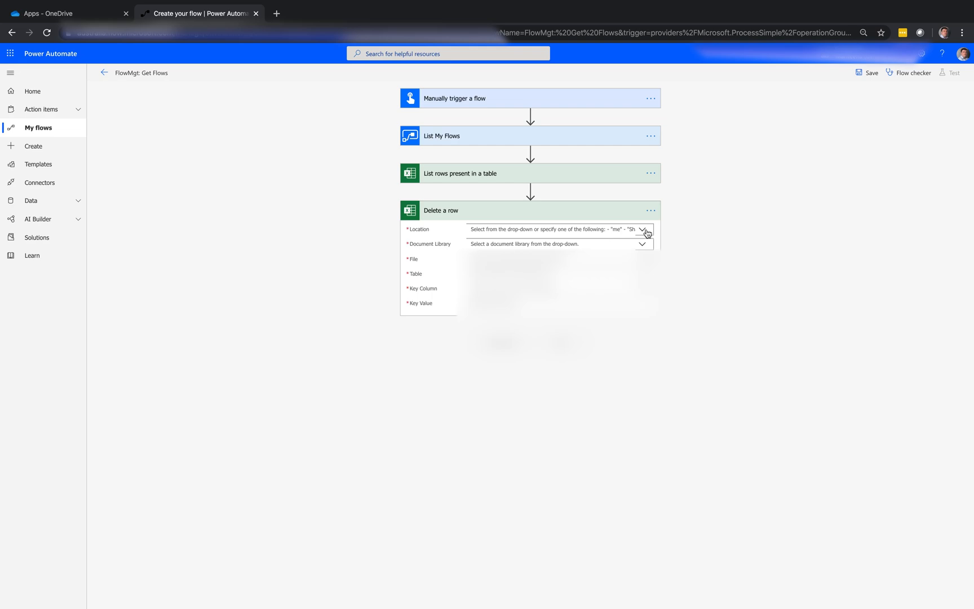
pyautogui.click(605, 242)
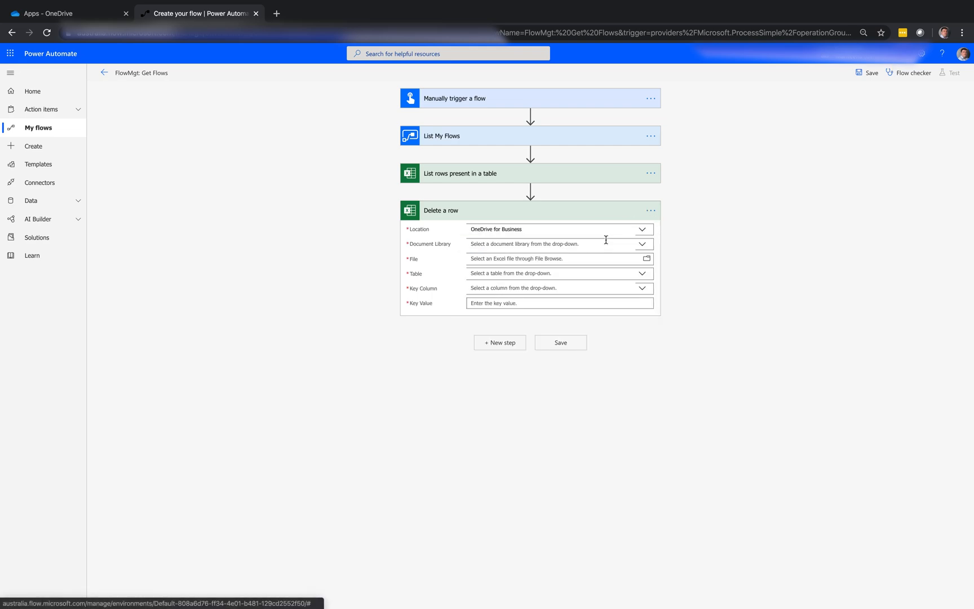
pyautogui.click(643, 245)
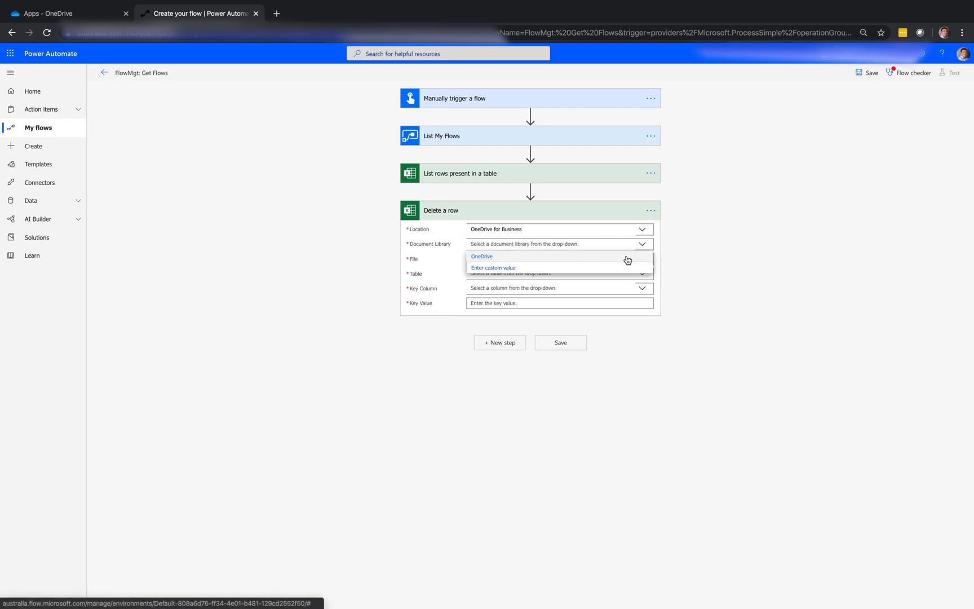
pyautogui.click(627, 256)
pyautogui.click(646, 260)
pyautogui.click(758, 279)
pyautogui.click(697, 347)
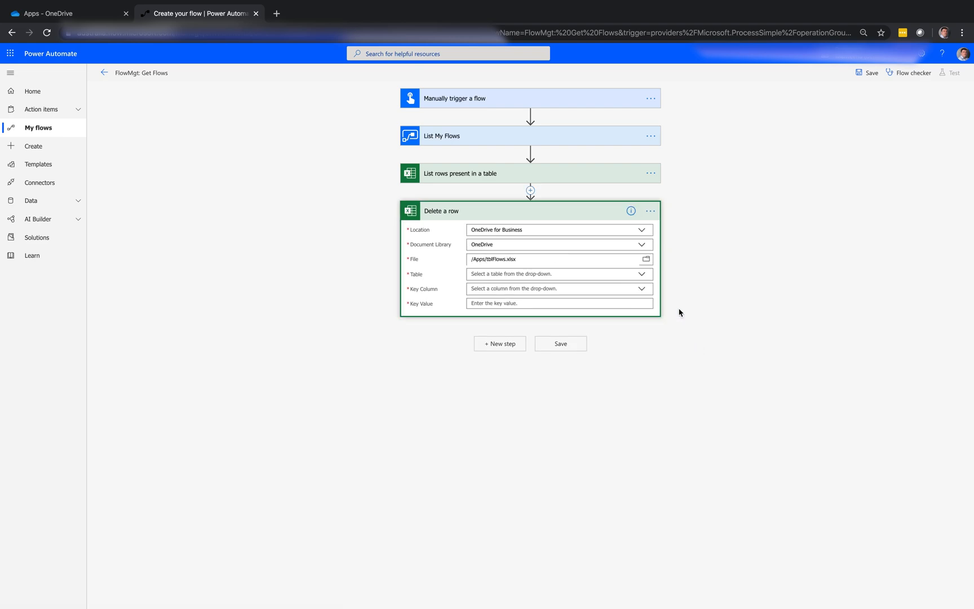
pyautogui.click(643, 275)
pyautogui.click(641, 291)
# Step: Set the Delete a row action's key column to ID and its key value to the ID output from List rows
pyautogui.click(648, 292)
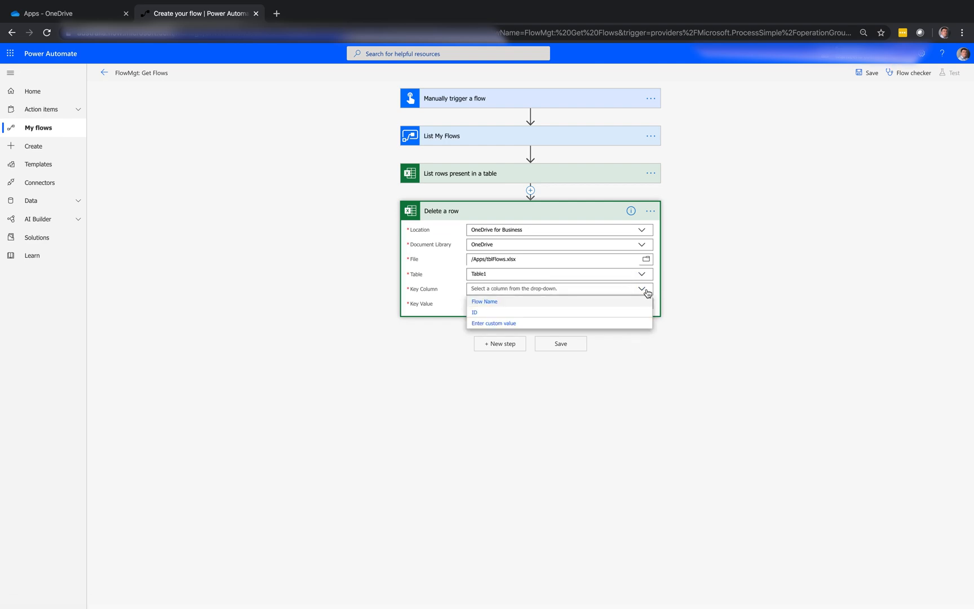
pyautogui.click(613, 312)
pyautogui.click(617, 305)
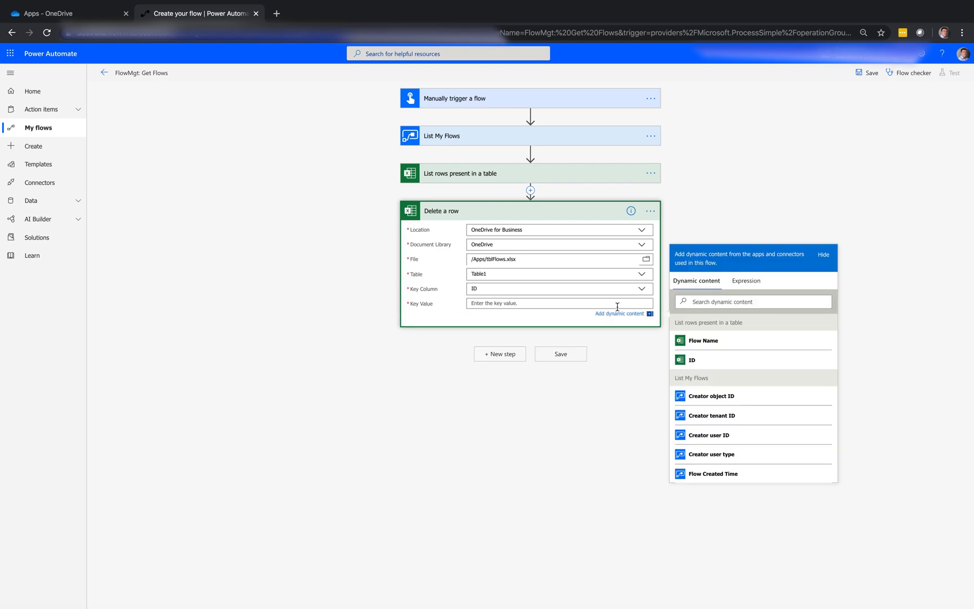
pyautogui.click(705, 363)
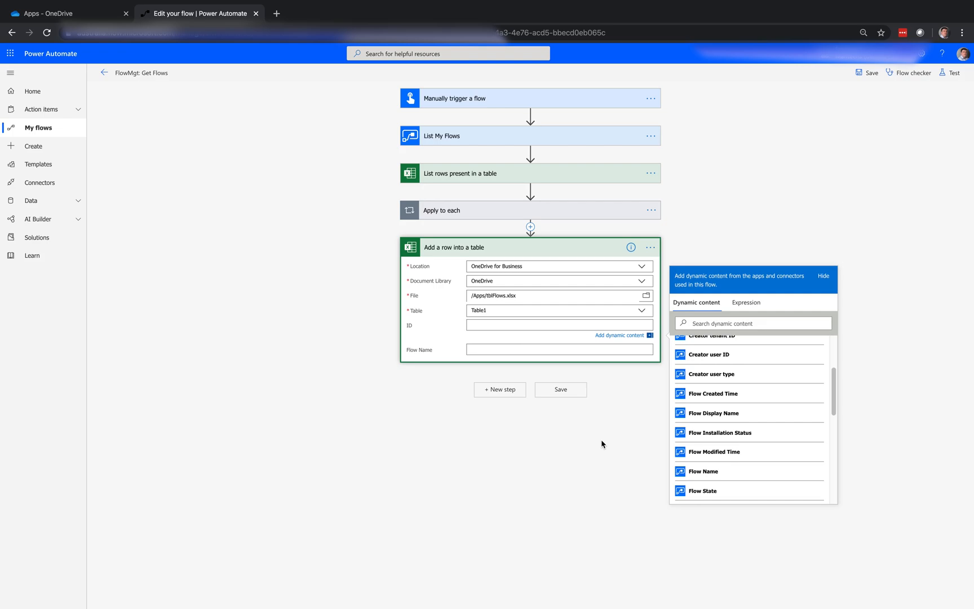
# Step: Fill the ID field of the Add a row into a table action with Flow Name from List My Flows
pyautogui.click(735, 472)
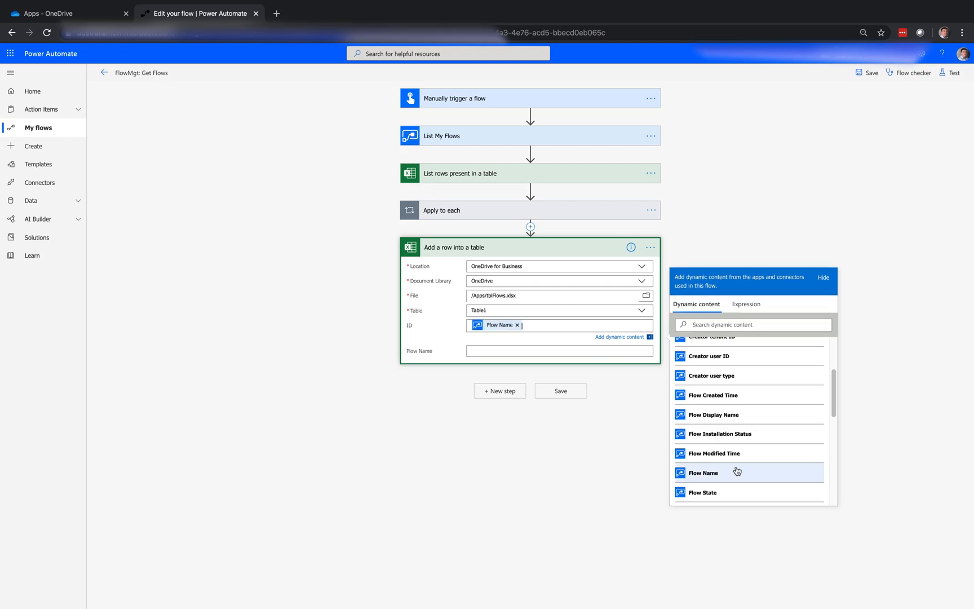
pyautogui.click(503, 303)
# Step: Fill the Flow Name field of the Add a row into a table action with Flow Display Name from List My Flows
pyautogui.click(498, 387)
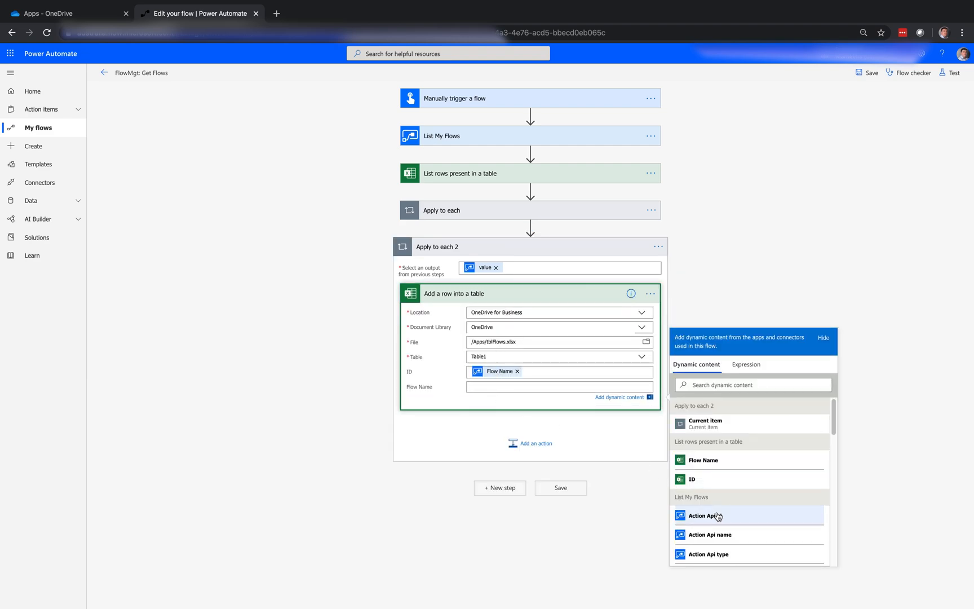
pyautogui.scroll(-5, 718, 516)
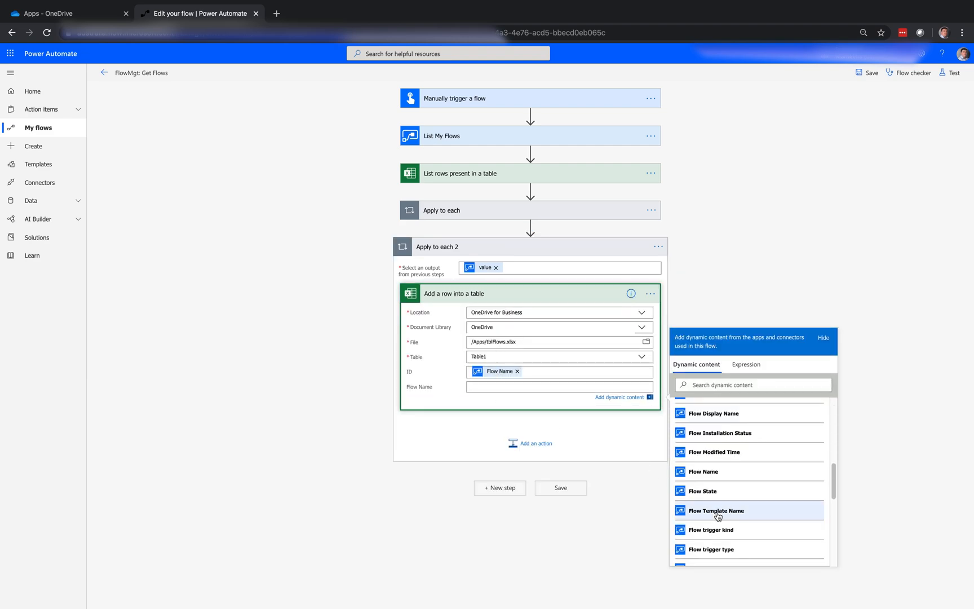
pyautogui.scroll(-3, 718, 516)
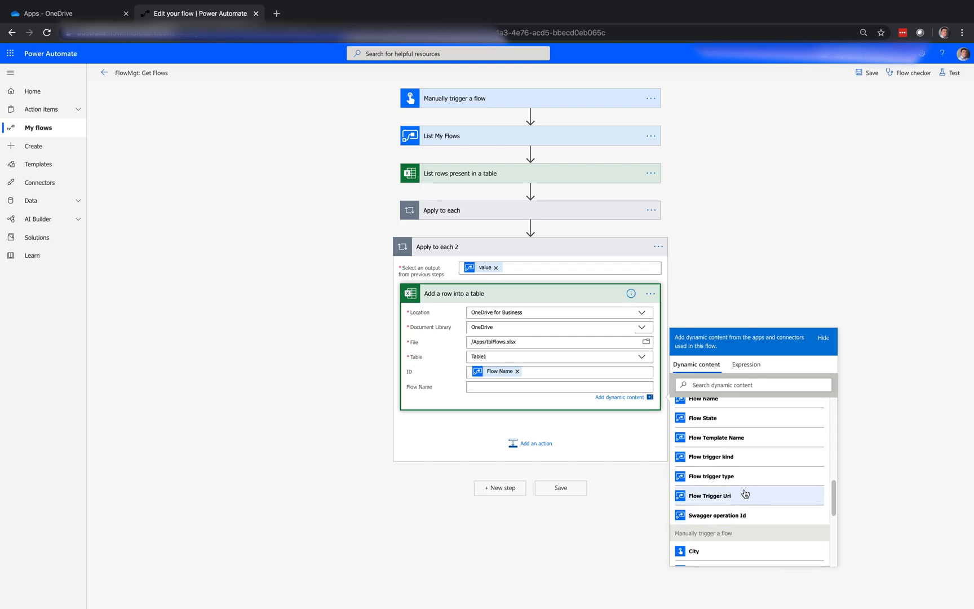
pyautogui.scroll(4, 745, 494)
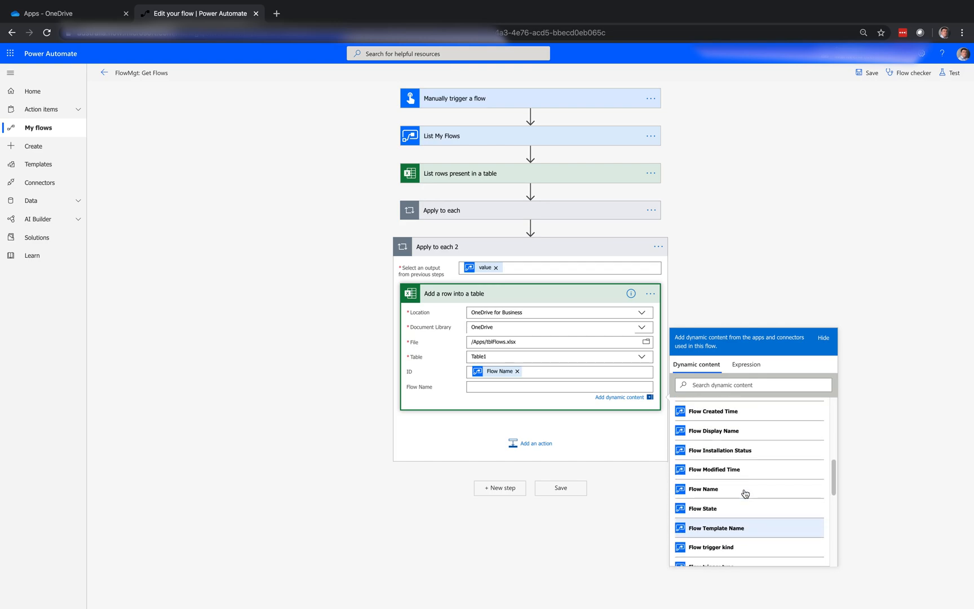
pyautogui.click(705, 432)
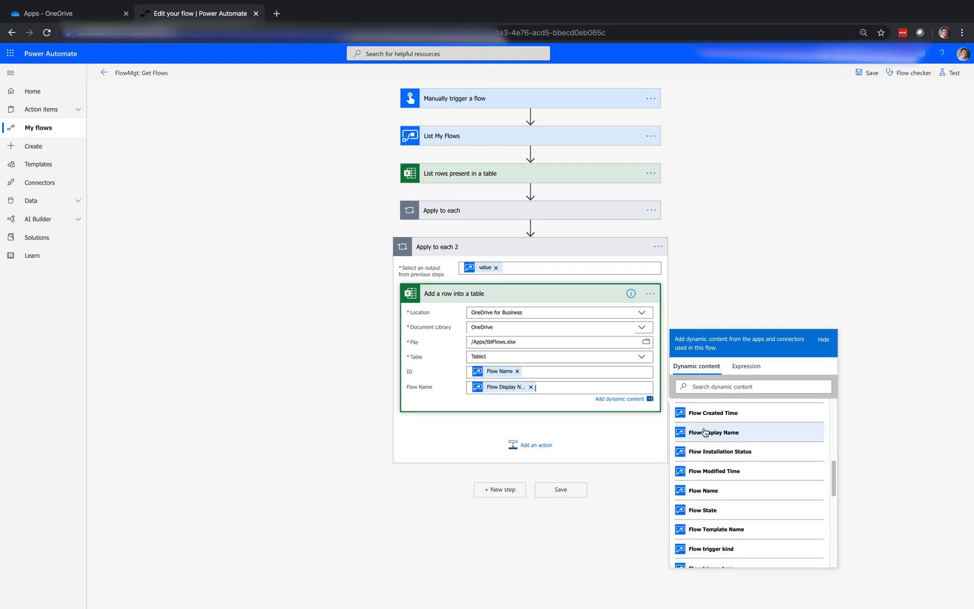
pyautogui.click(914, 141)
# Step: Save the FlowMgt: Get Flows flow and run it as a test
pyautogui.click(865, 73)
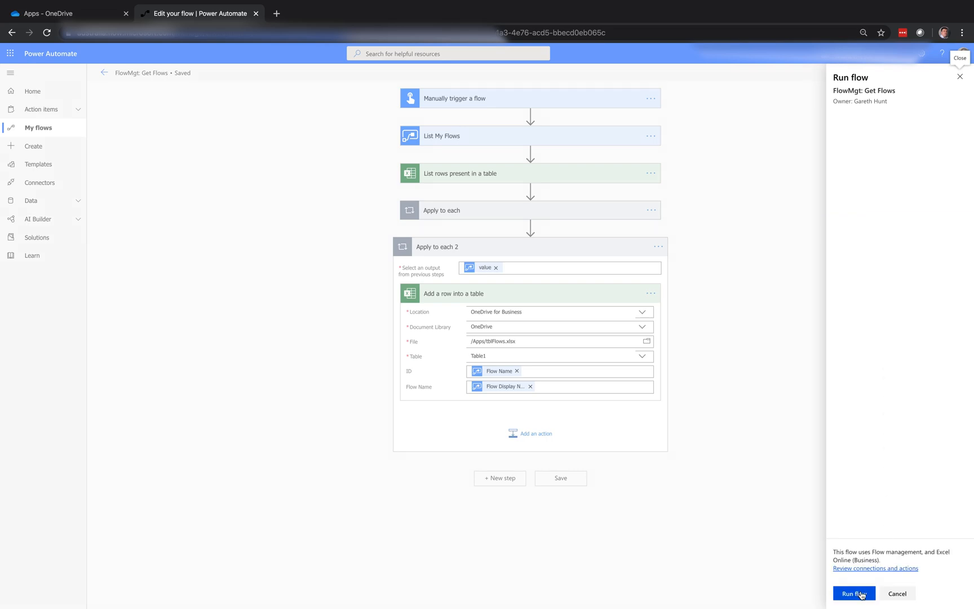
pyautogui.click(861, 595)
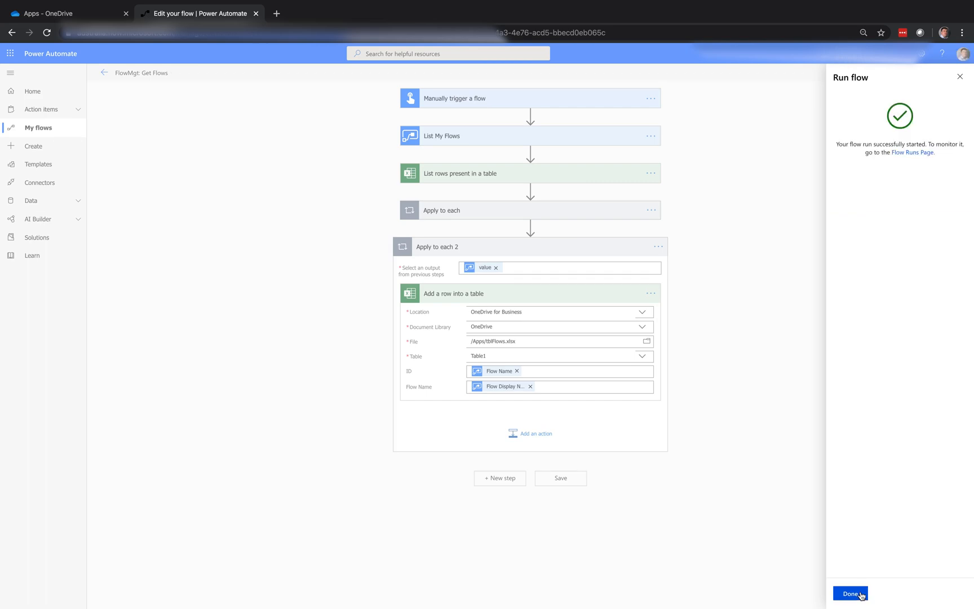
pyautogui.click(862, 596)
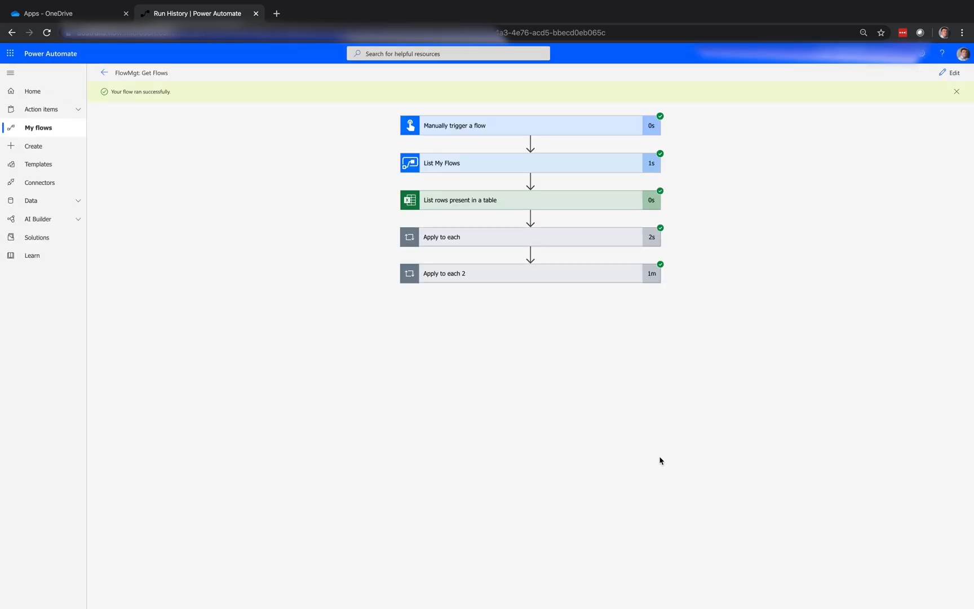
# Step: Open tblFlows.xlsx from the OneDrive Apps folder and delete worksheet rows 3 to 18
pyautogui.click(93, 12)
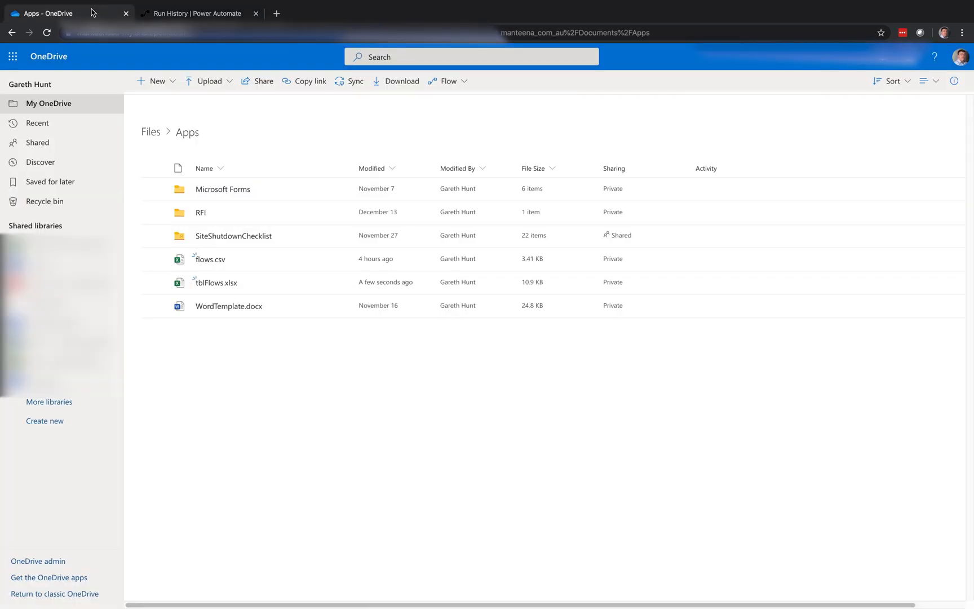
pyautogui.click(216, 288)
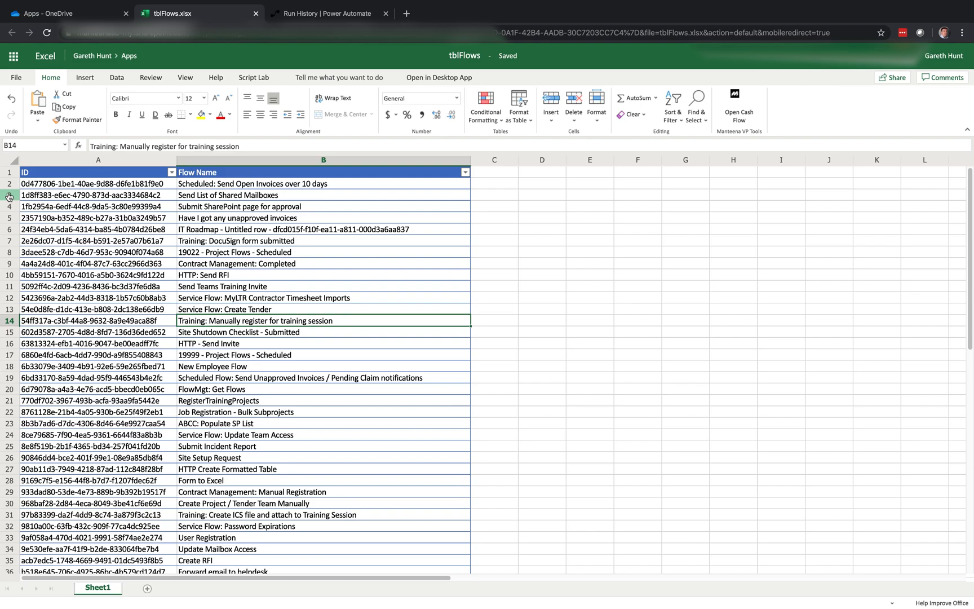
pyautogui.moveTo(9, 196); pyautogui.dragTo(32, 367)
pyautogui.rightClick(92, 300)
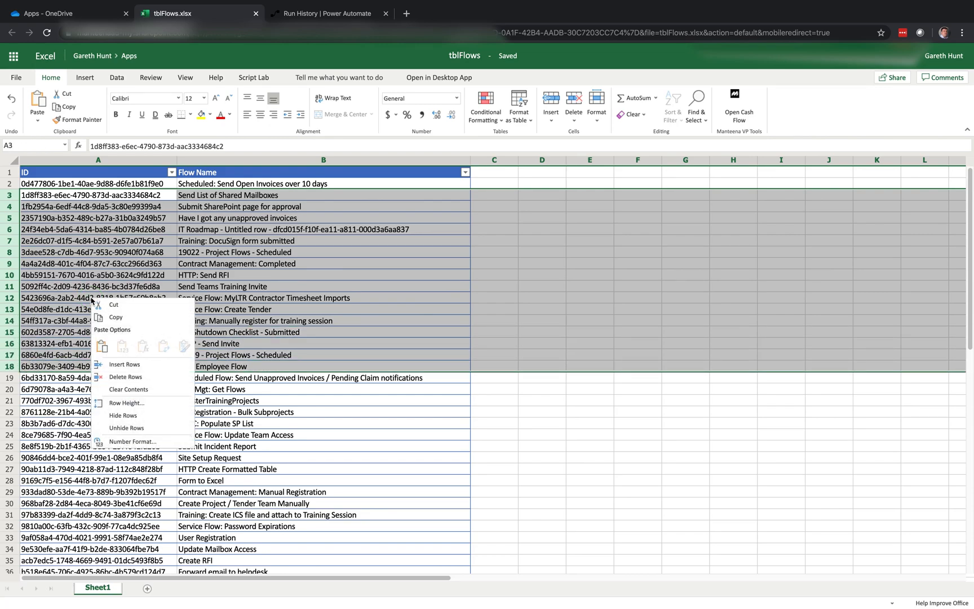
pyautogui.click(127, 377)
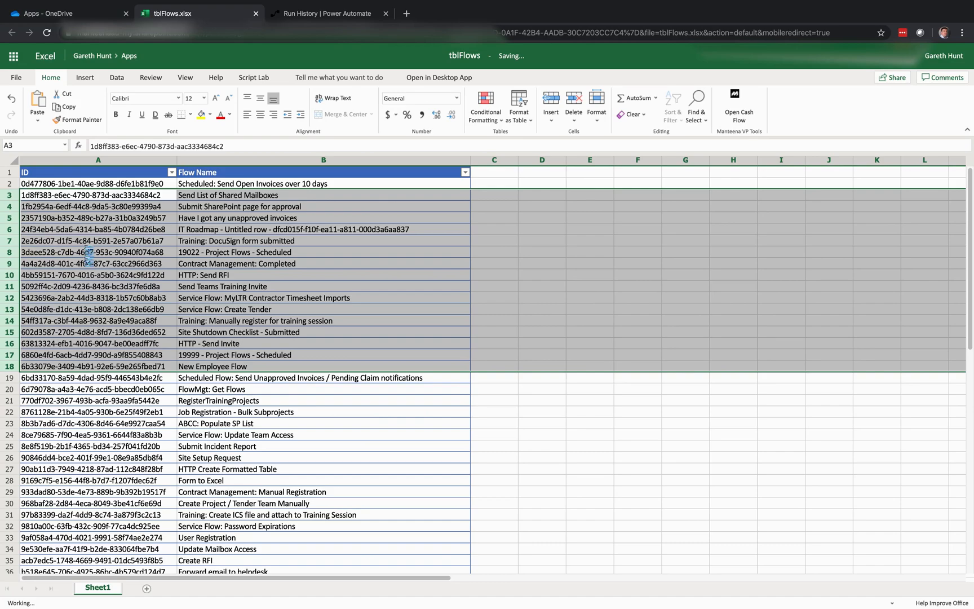
# Step: Delete worksheet rows 4 to 30, keeping only two flows in the table, and close the workbook
pyautogui.moveTo(11, 207); pyautogui.dragTo(49, 507)
pyautogui.rightClick(100, 420)
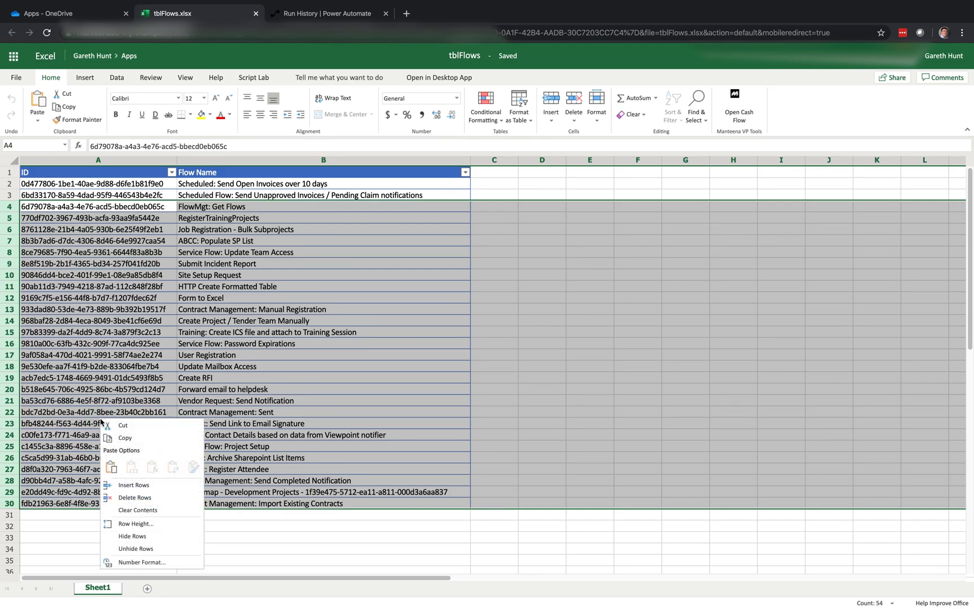
pyautogui.click(139, 509)
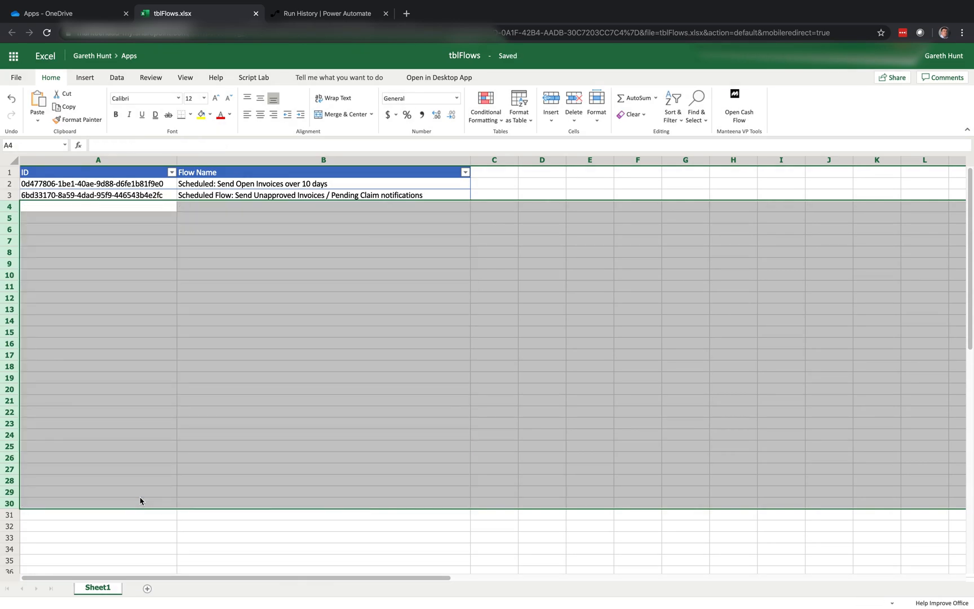
pyautogui.click(121, 184)
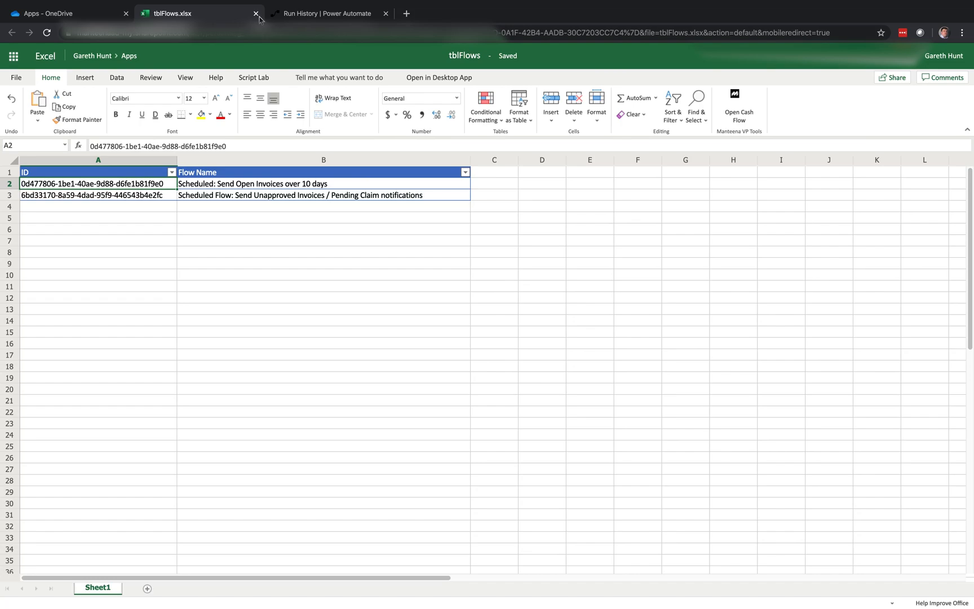
pyautogui.click(128, 196)
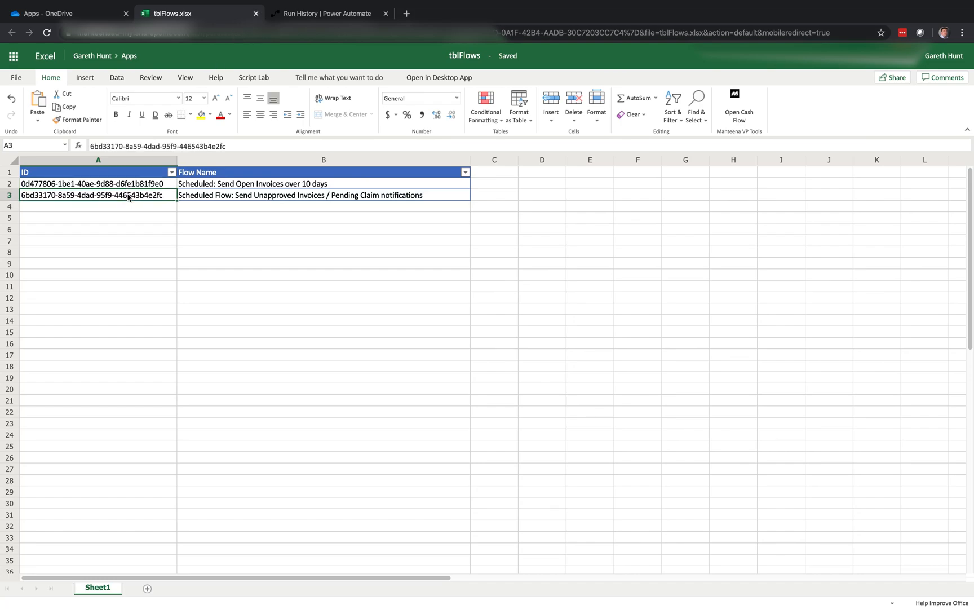
pyautogui.click(132, 186)
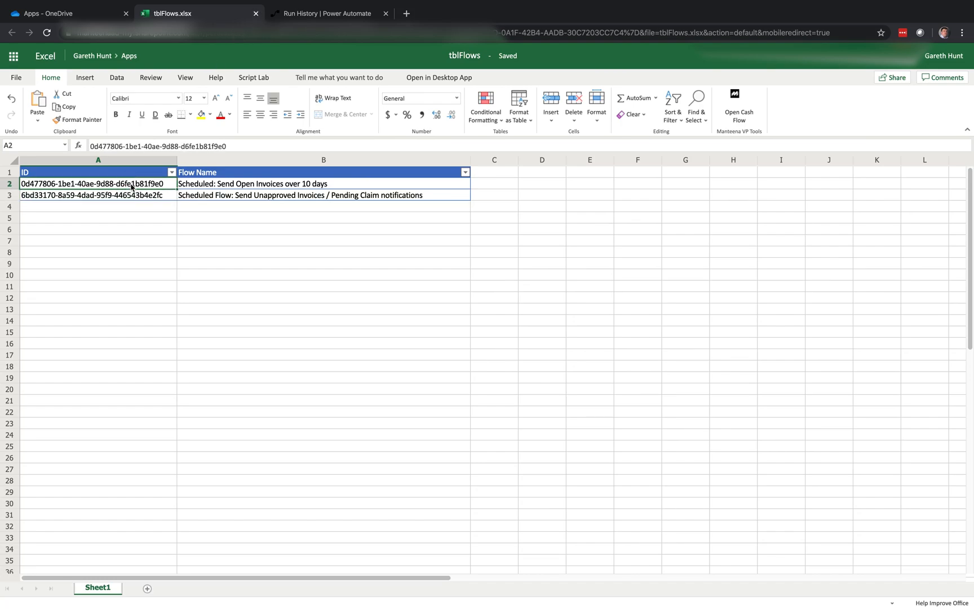
pyautogui.click(257, 13)
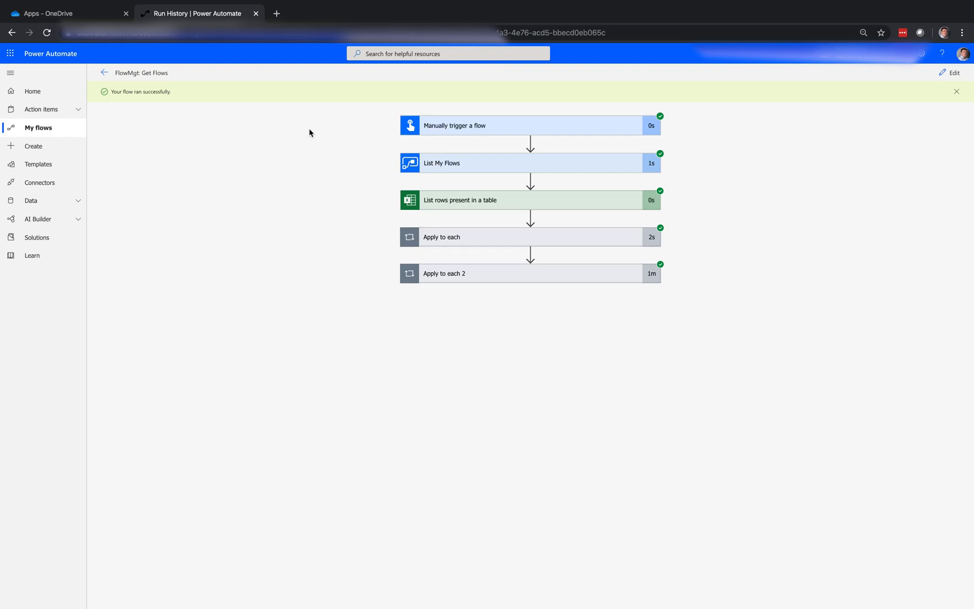
# Step: Create a blank instant flow named FlowMgt: Change Flow Status that uses the Manually trigger a flow trigger
pyautogui.click(46, 148)
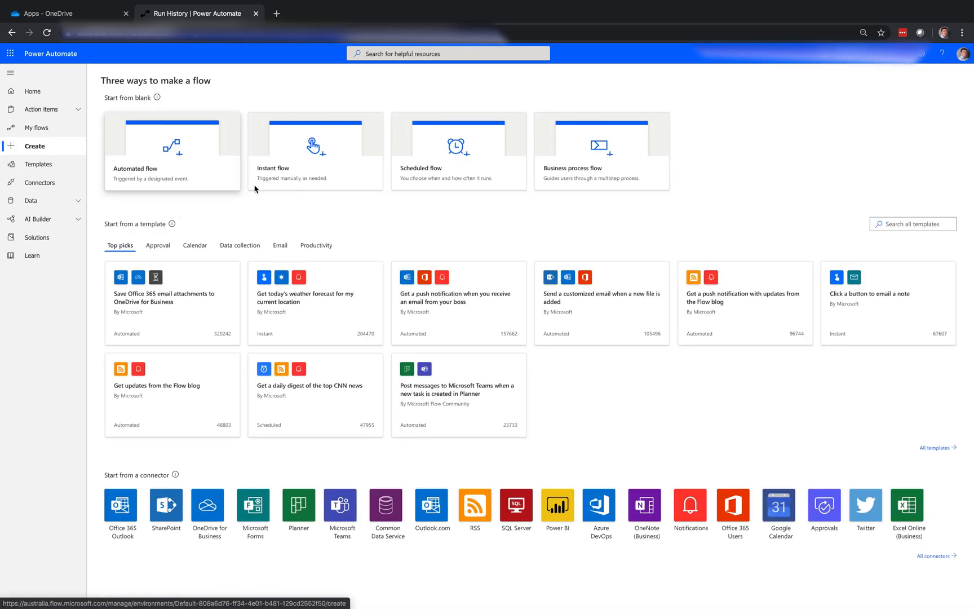
pyautogui.click(268, 188)
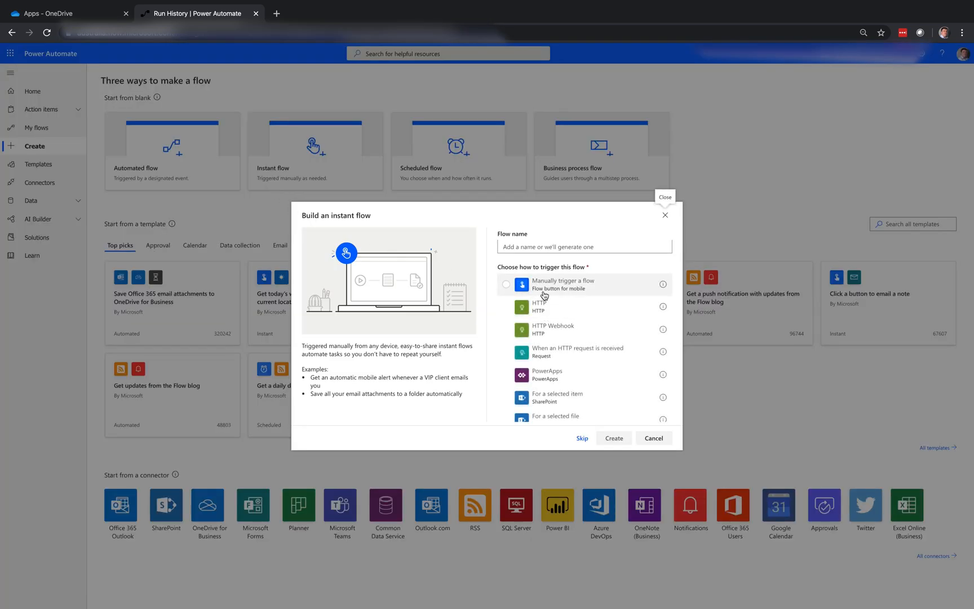
pyautogui.click(544, 294)
pyautogui.click(548, 248)
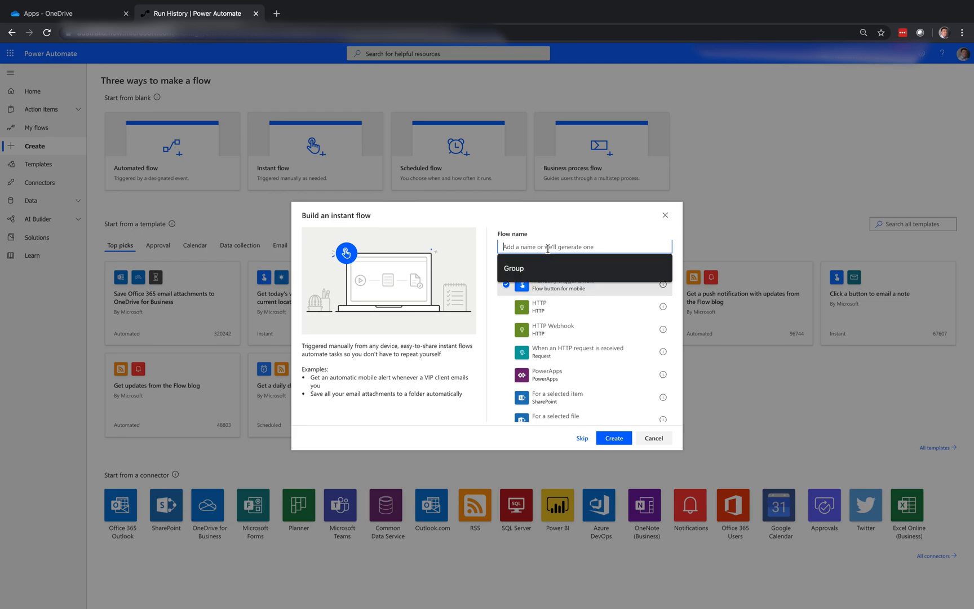
pyautogui.write('Flow')
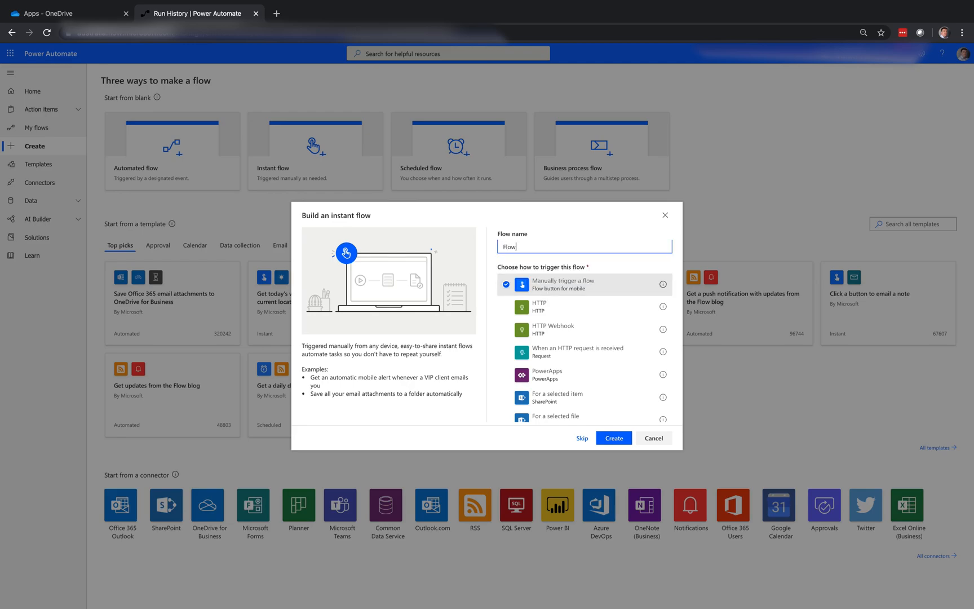
pyautogui.write('Mgt: Change Flow Status')
pyautogui.click(616, 439)
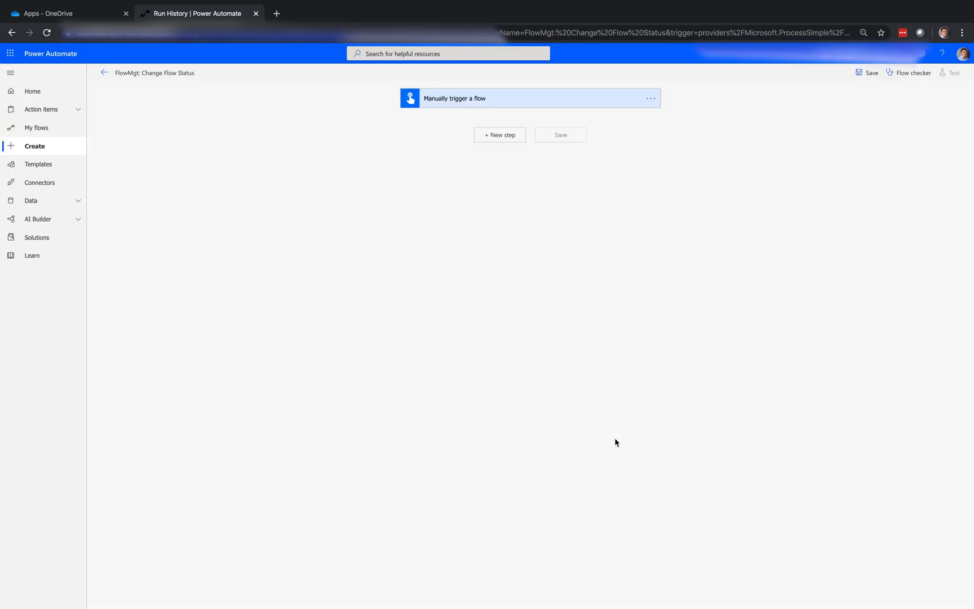
# Step: Add a Yes/No input to the manual trigger and name it Off/On
pyautogui.click(510, 104)
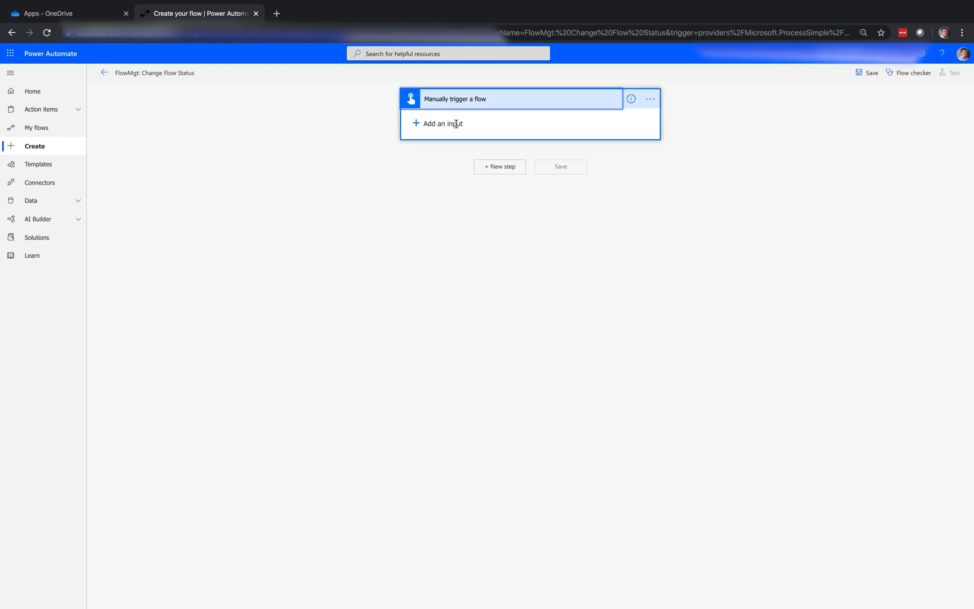
pyautogui.click(456, 124)
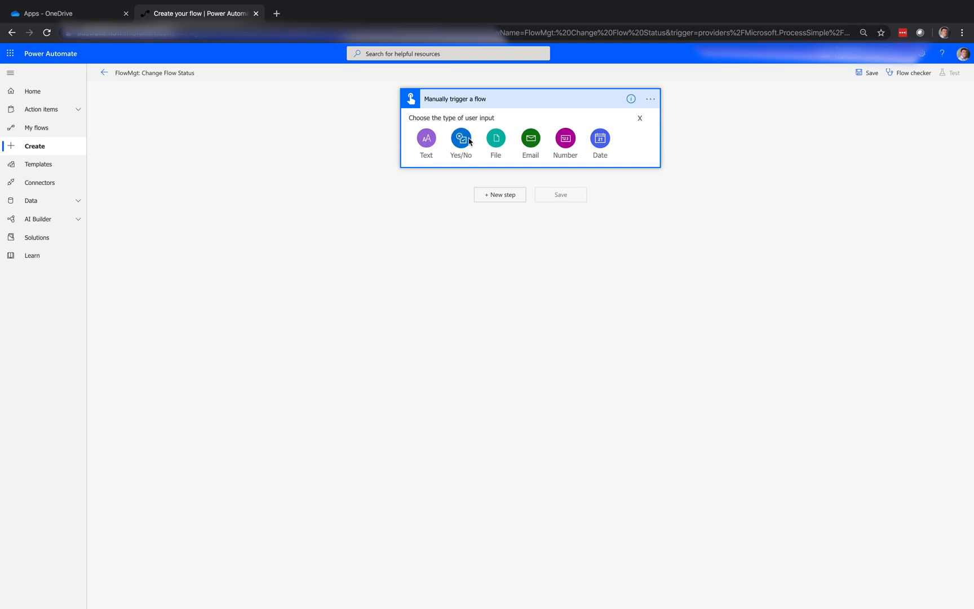
pyautogui.click(469, 140)
pyautogui.moveTo(454, 120); pyautogui.dragTo(417, 119)
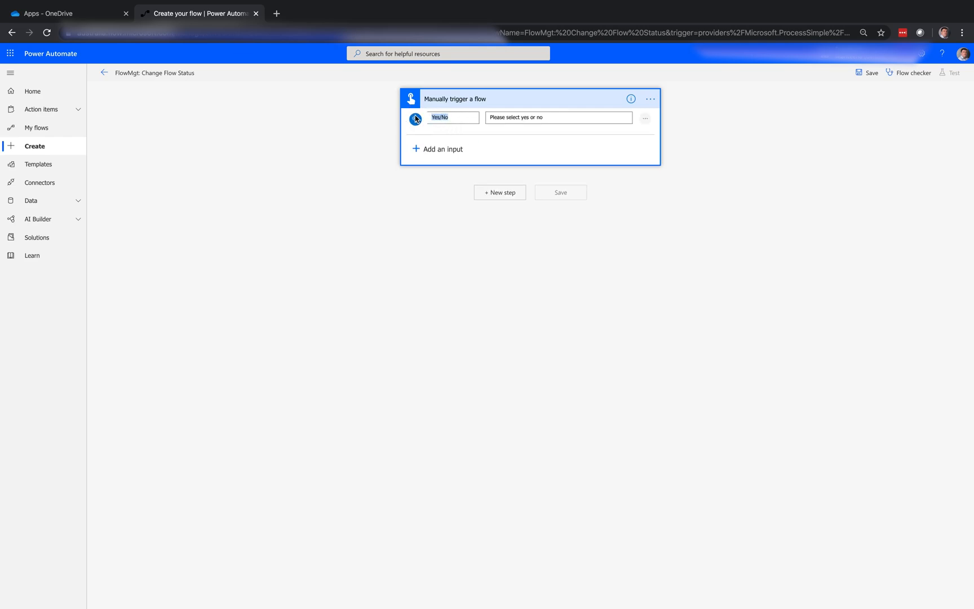
pyautogui.write('Off/On')
# Step: Replace the Off/On input's prompt with an instruction to select either on or off
pyautogui.moveTo(546, 115); pyautogui.dragTo(483, 117)
pyautogui.write('Sel')
pyautogui.write('e')
pyautogui.press('BackSpace')
pyautogui.write('lect either on or off')
# Step: Add the Excel Online (Business) action List rows present in a table after the manual trigger
pyautogui.click(508, 193)
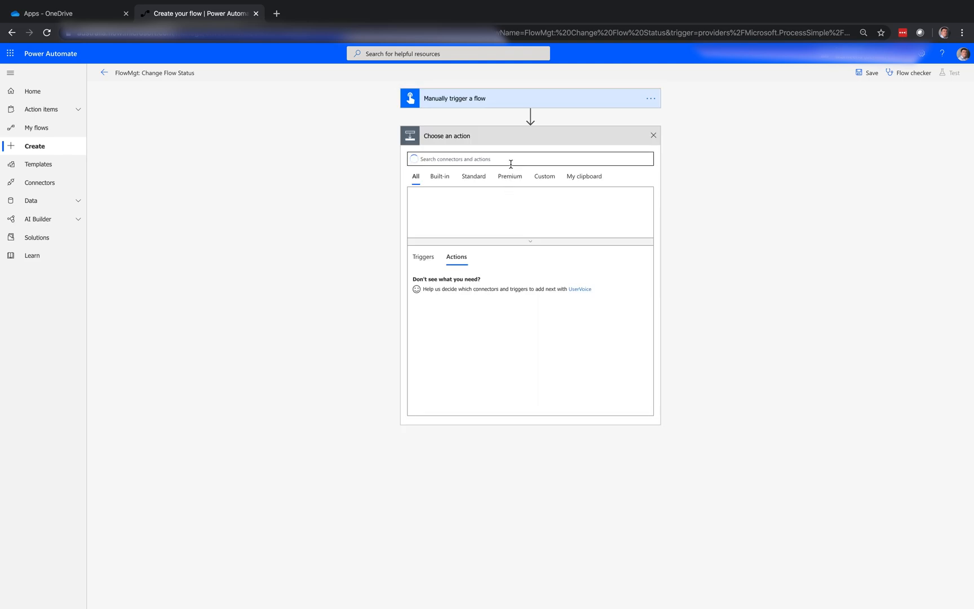
pyautogui.click(498, 214)
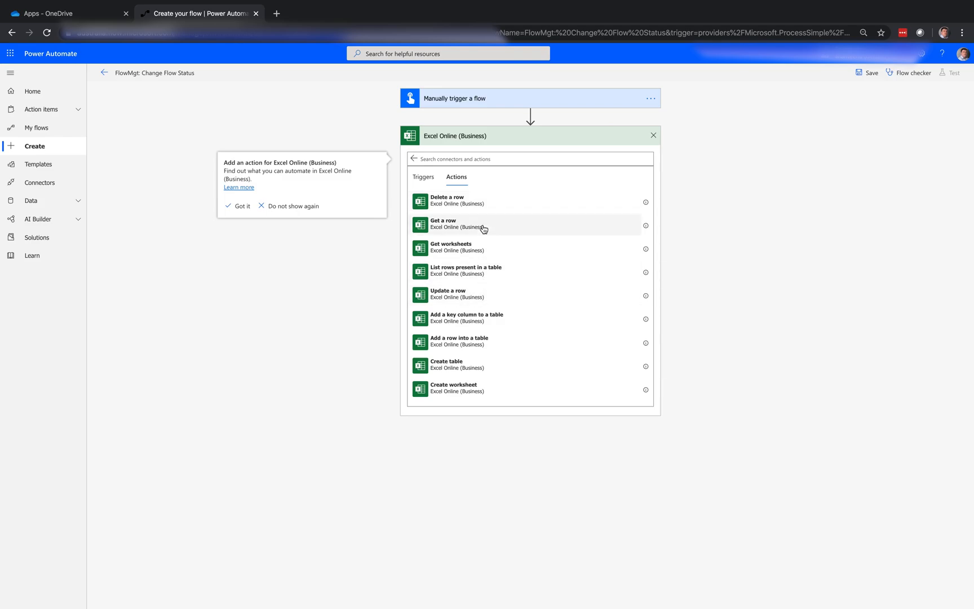
pyautogui.click(500, 274)
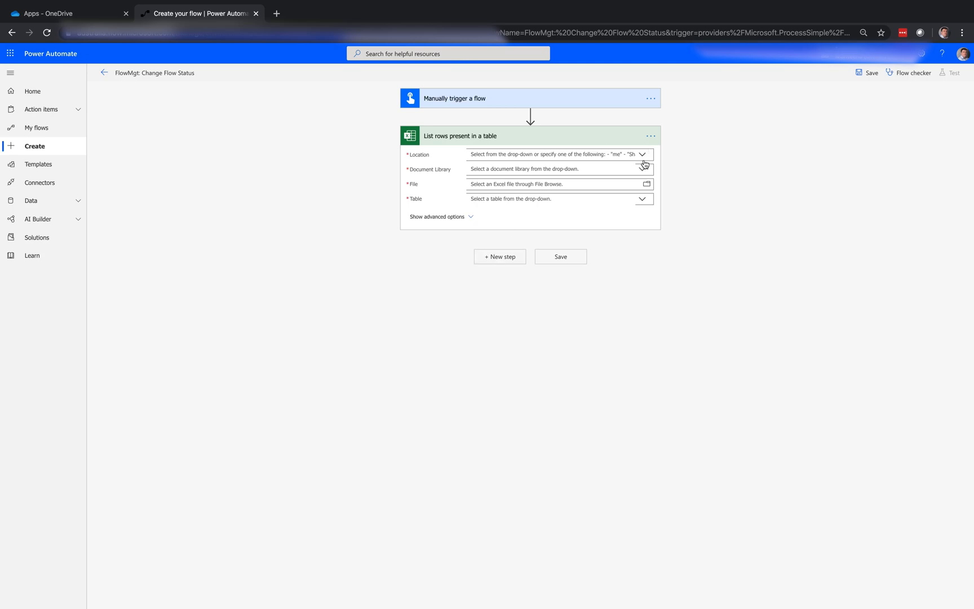
# Step: Set the List rows action to OneDrive for Business, document library OneDrive, file /Apps/tblFlows.xlsx and table Table1
pyautogui.click(643, 155)
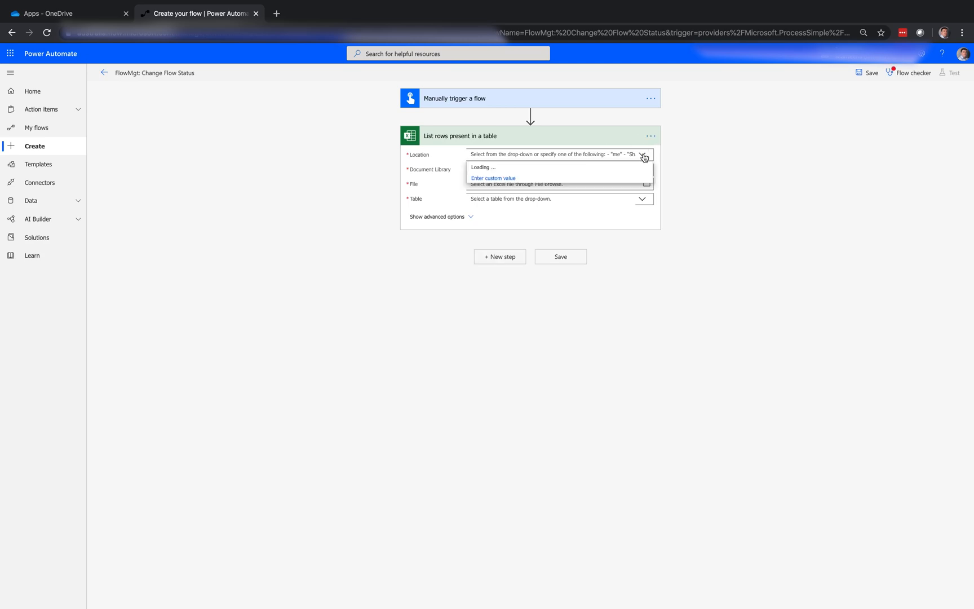
pyautogui.click(591, 167)
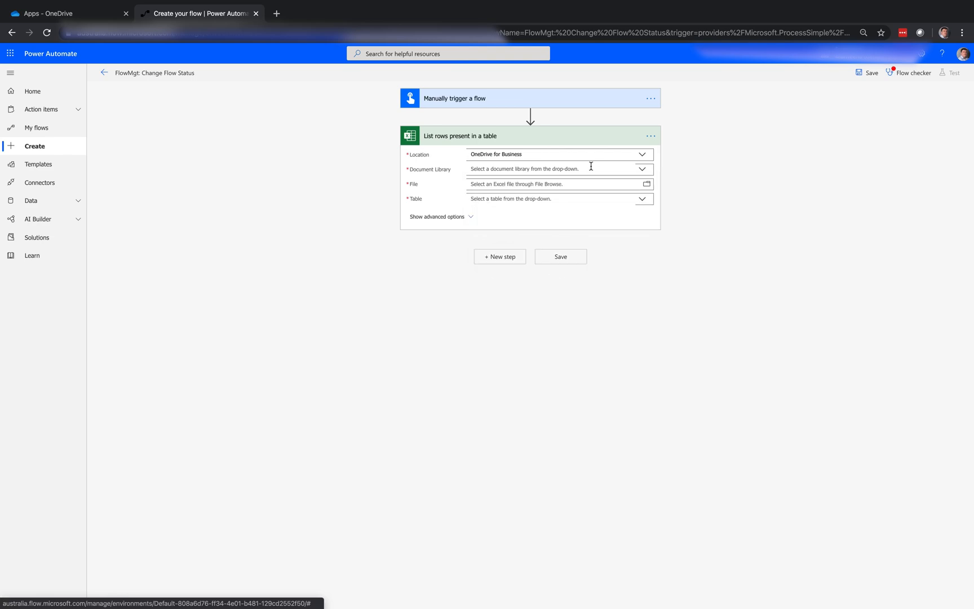
pyautogui.click(642, 170)
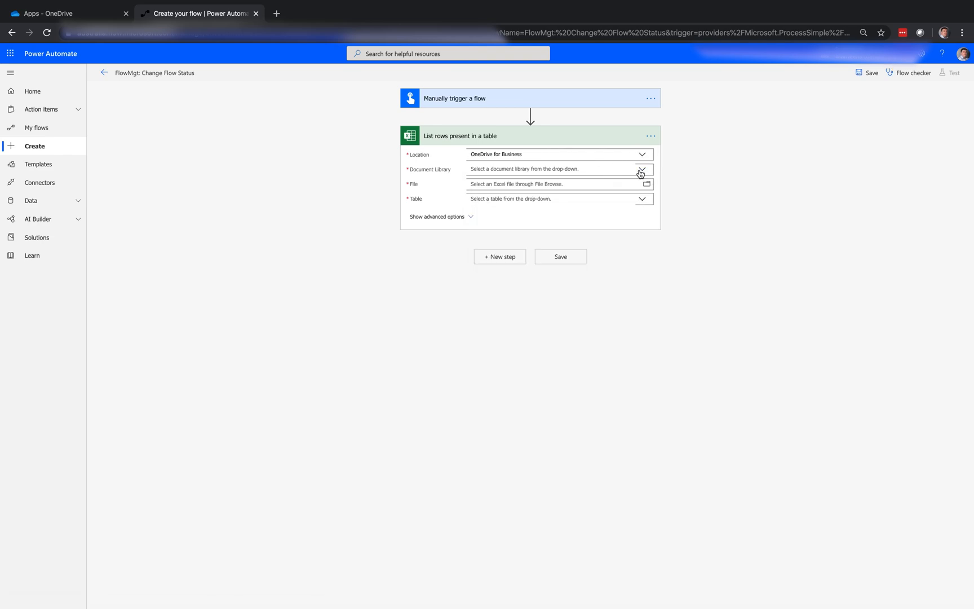
pyautogui.click(629, 182)
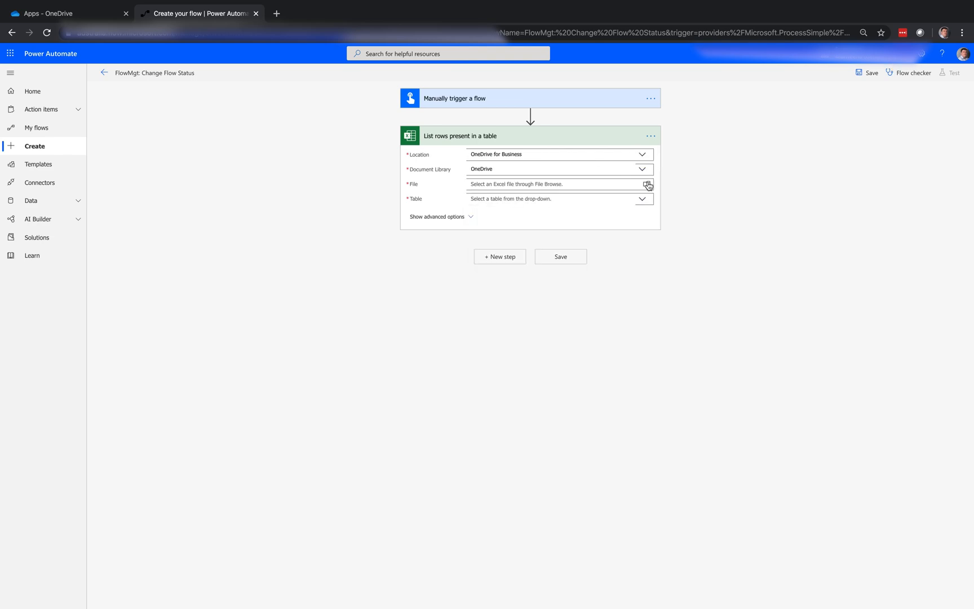
pyautogui.click(650, 184)
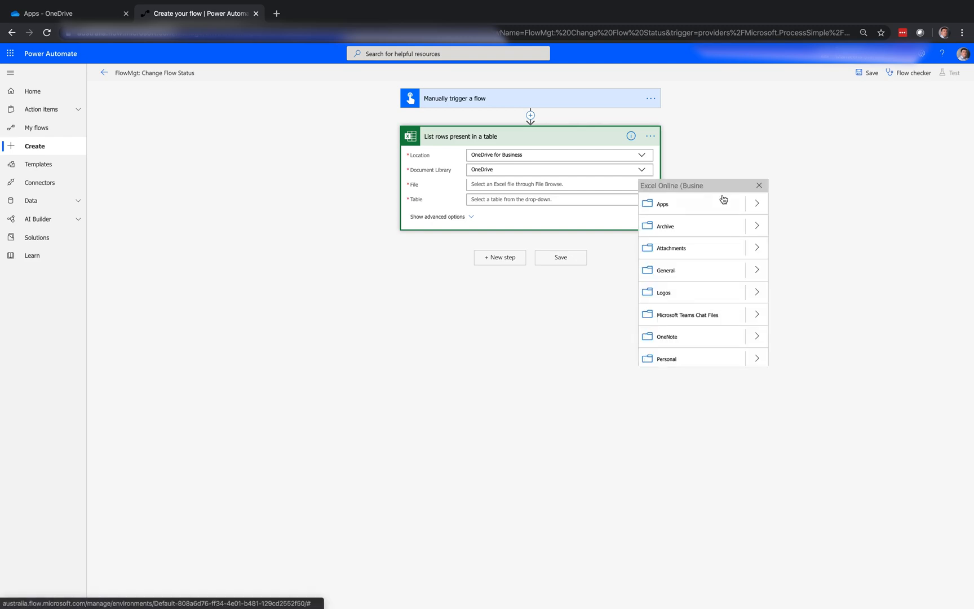
pyautogui.click(756, 204)
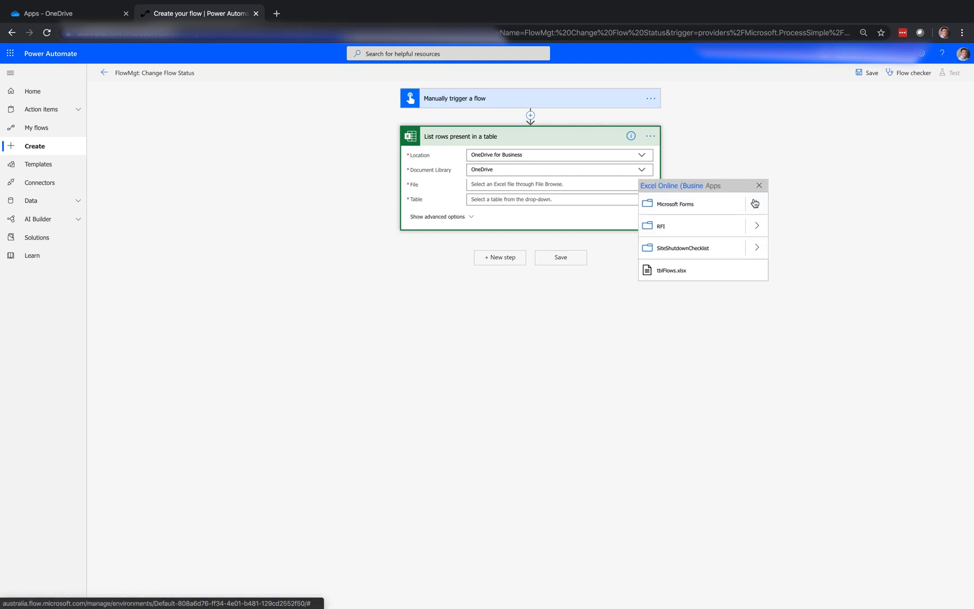
pyautogui.click(687, 270)
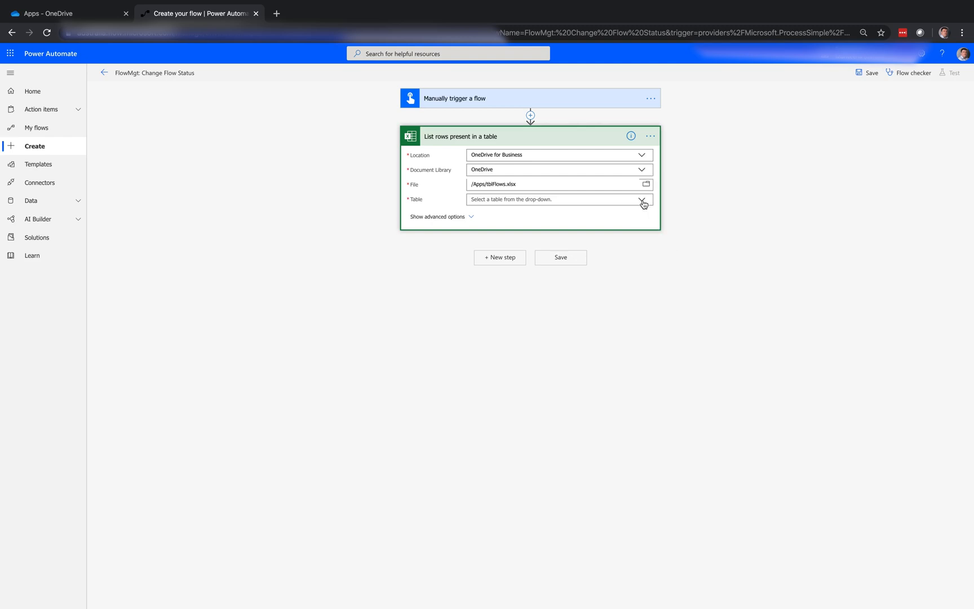
pyautogui.click(643, 204)
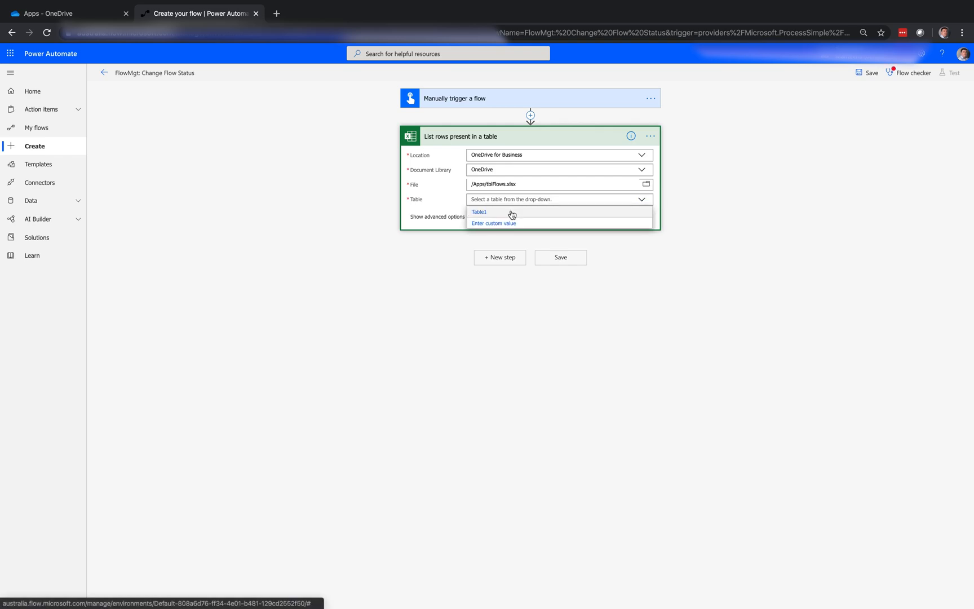
pyautogui.click(512, 213)
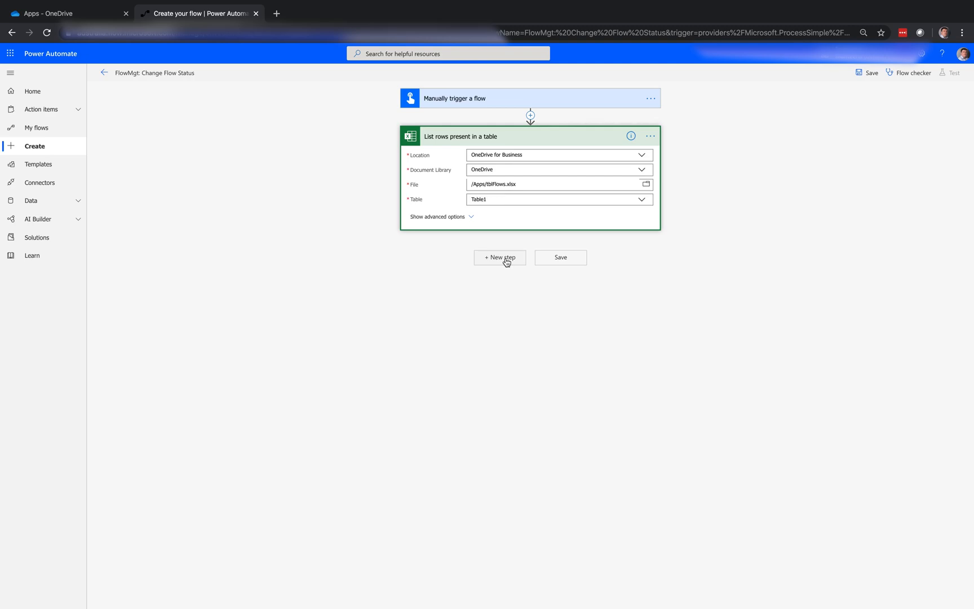
# Step: Add a Condition after the List rows action that checks whether the trigger's Off/On input is equal to true
pyautogui.click(507, 260)
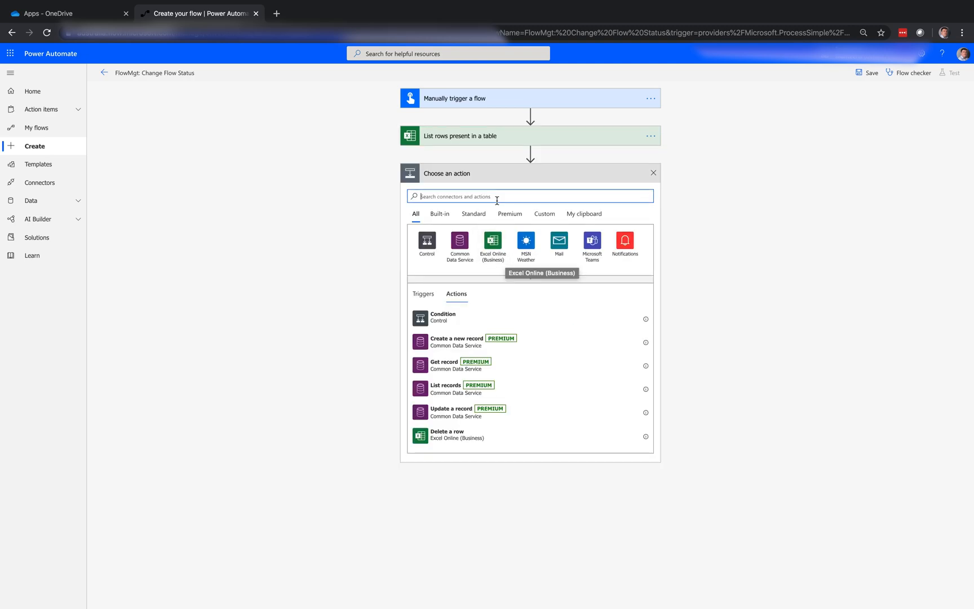
pyautogui.click(445, 316)
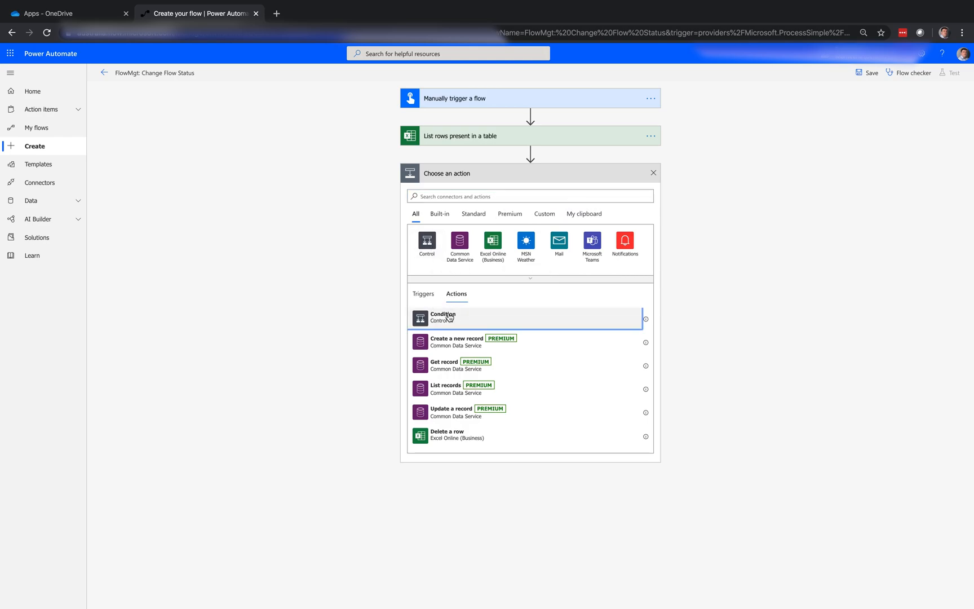
pyautogui.click(462, 202)
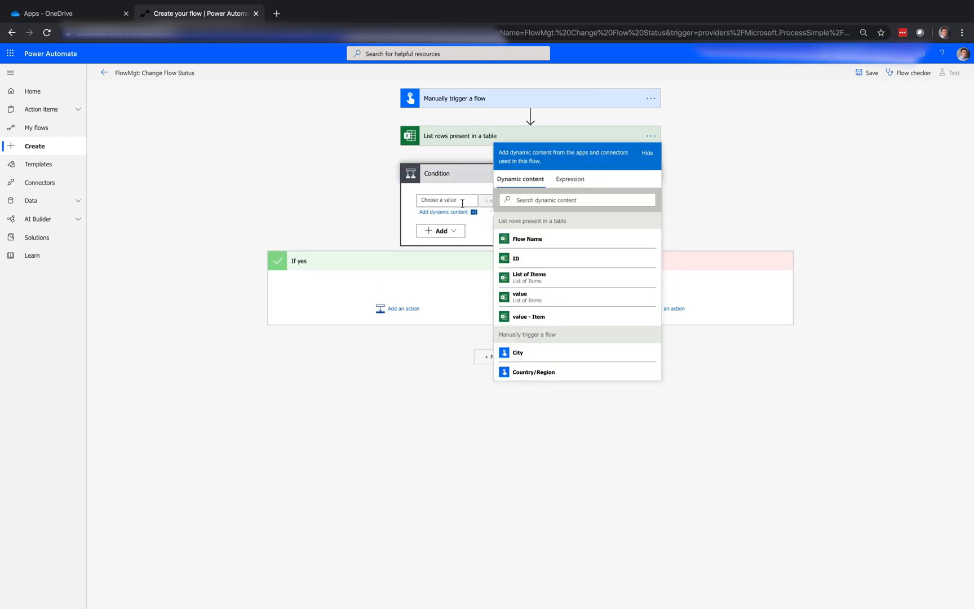
pyautogui.scroll(-5, 569, 340)
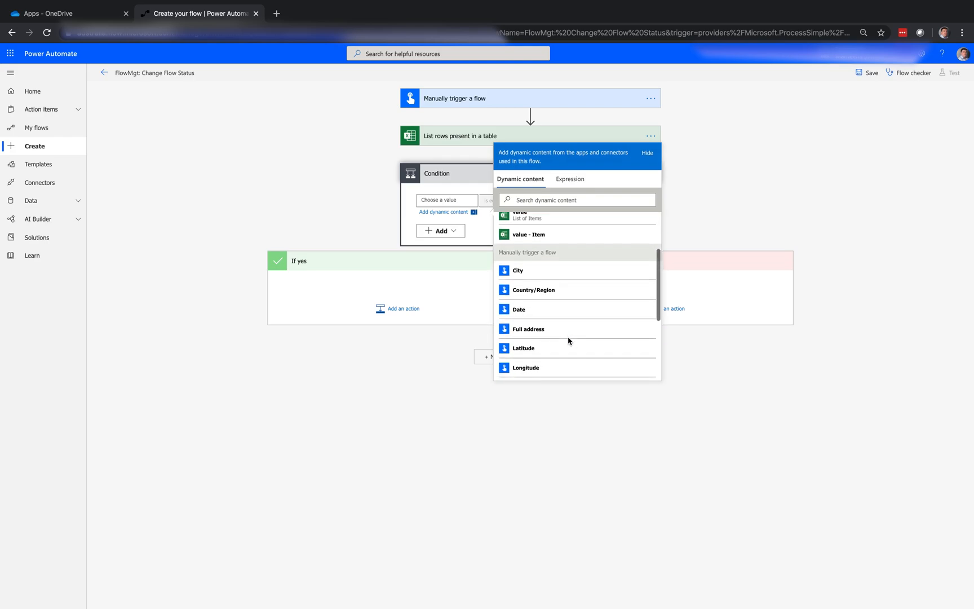
pyautogui.click(564, 335)
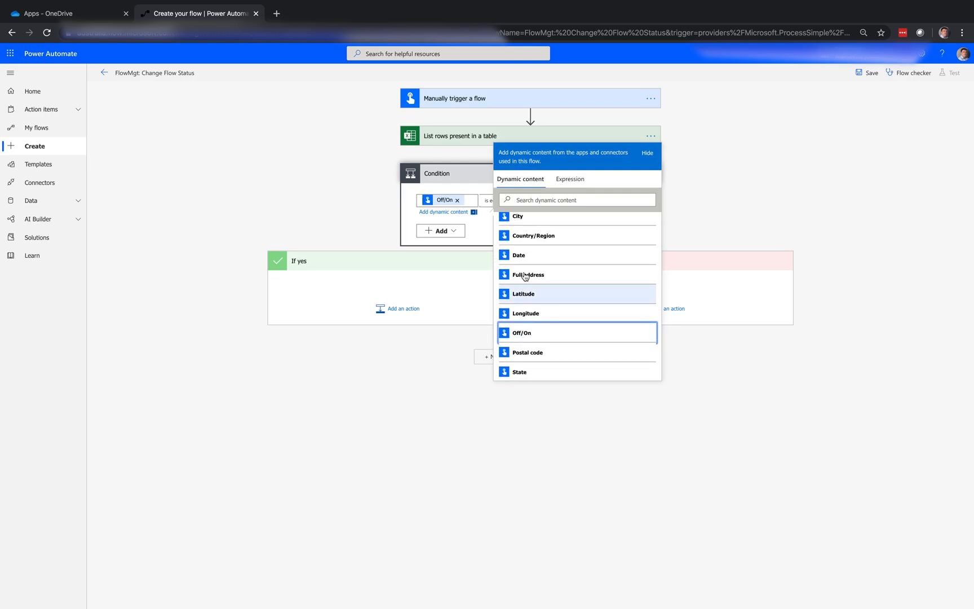
pyautogui.click(472, 186)
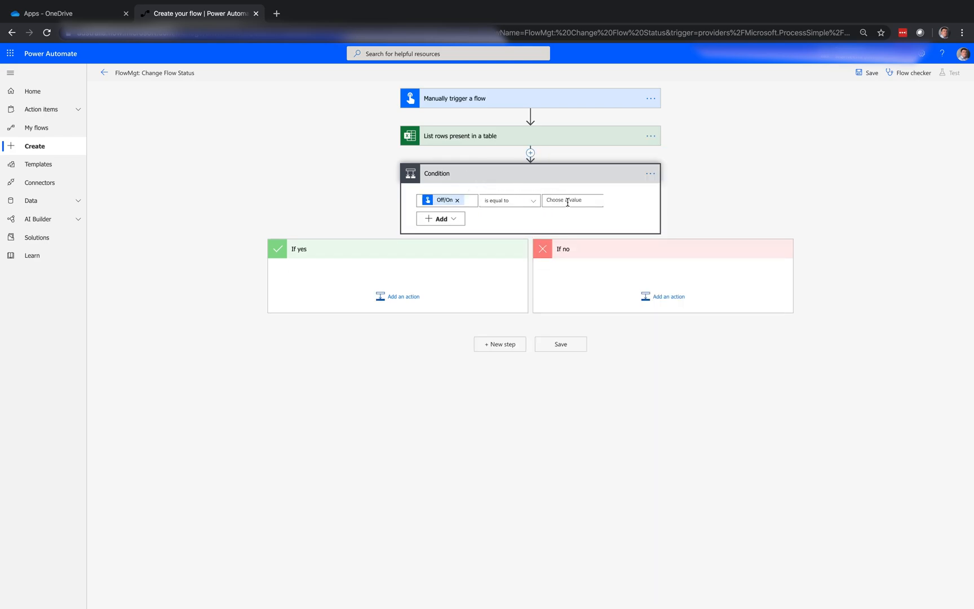
pyautogui.click(581, 203)
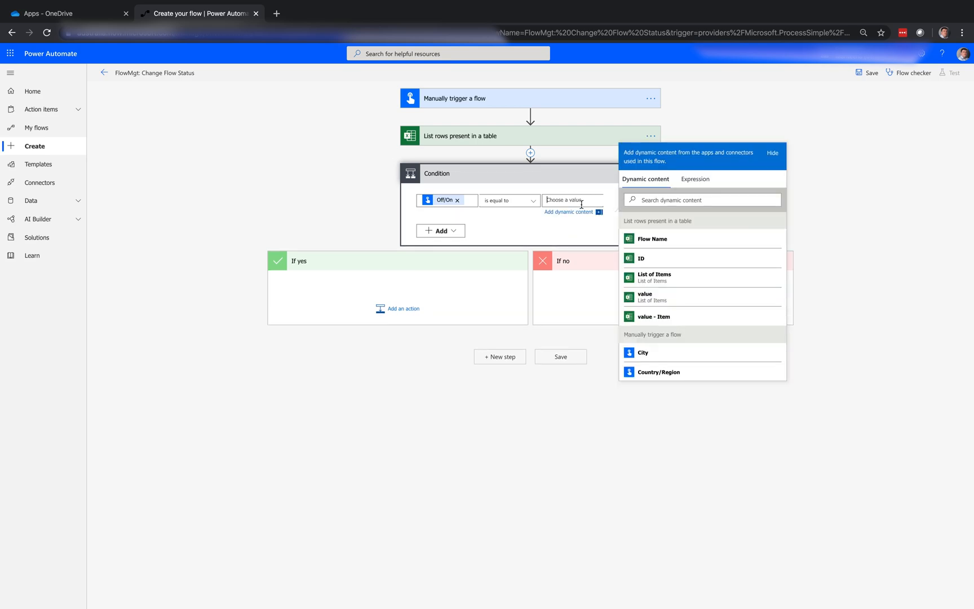
pyautogui.write('true')
# Step: Add the Flow management action Turn On Flow to the condition's If yes branch
pyautogui.click(402, 310)
pyautogui.click(402, 307)
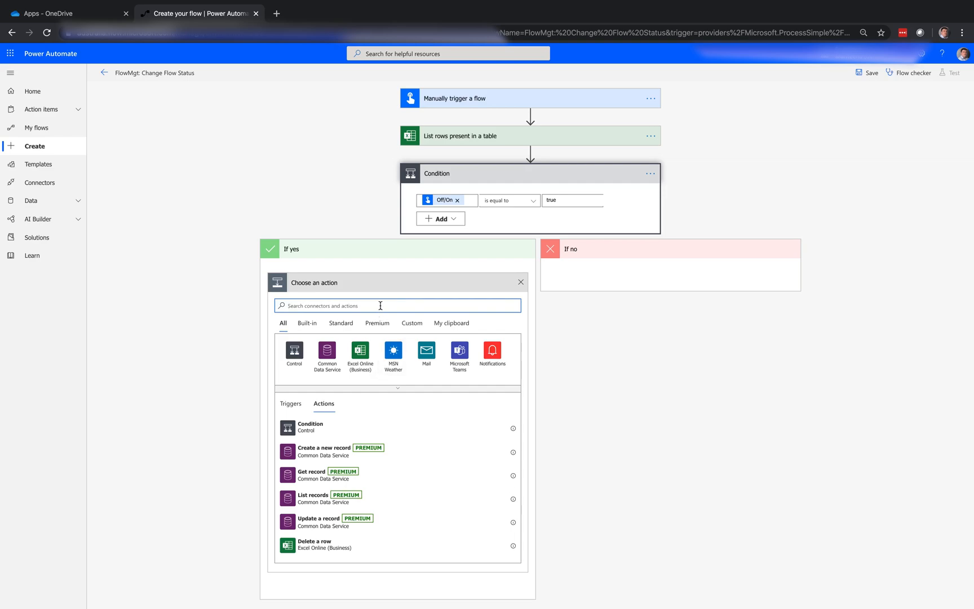
pyautogui.write('flow')
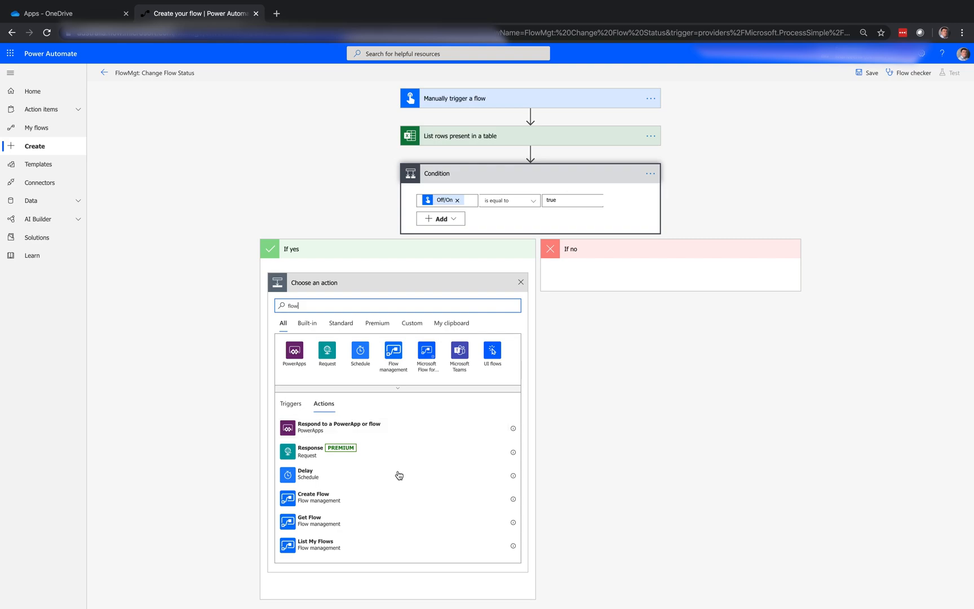
pyautogui.scroll(-2, 401, 480)
pyautogui.scroll(-3, 402, 480)
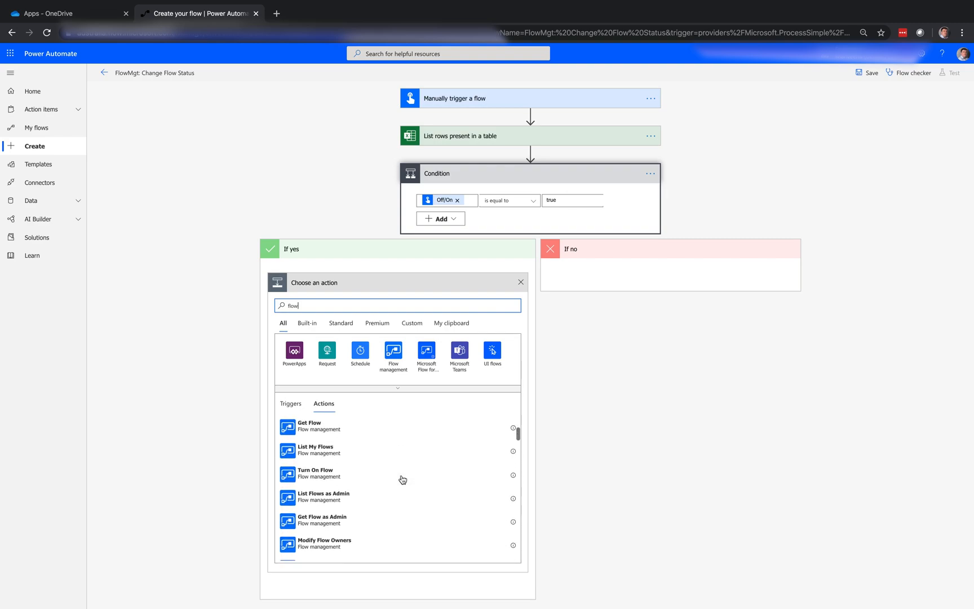
pyautogui.click(356, 461)
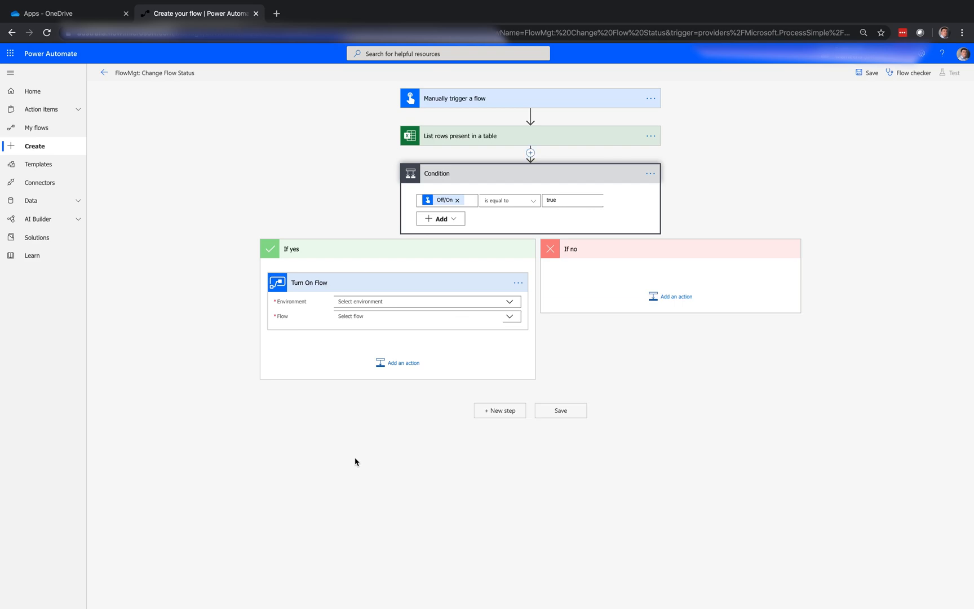
# Step: Select the environment for Turn On Flow and use the Excel table's ID as the custom value for Flow
pyautogui.click(509, 303)
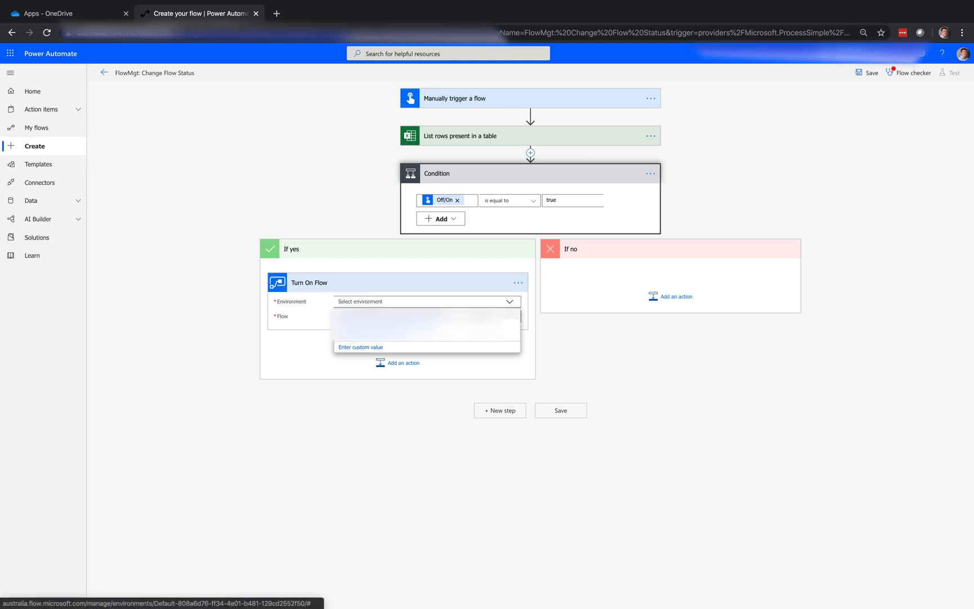
pyautogui.click(475, 314)
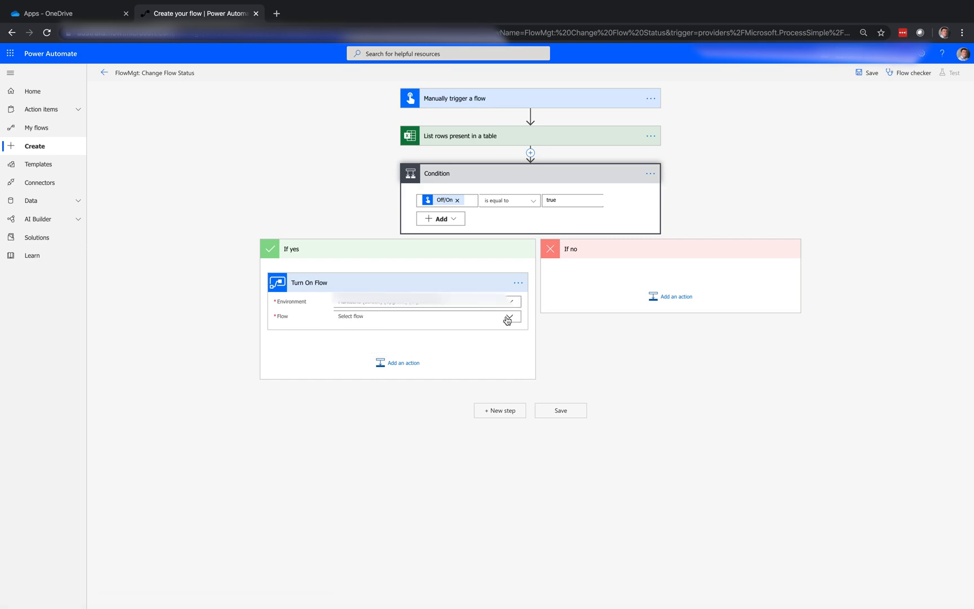
pyautogui.click(508, 318)
pyautogui.scroll(-10, 483, 410)
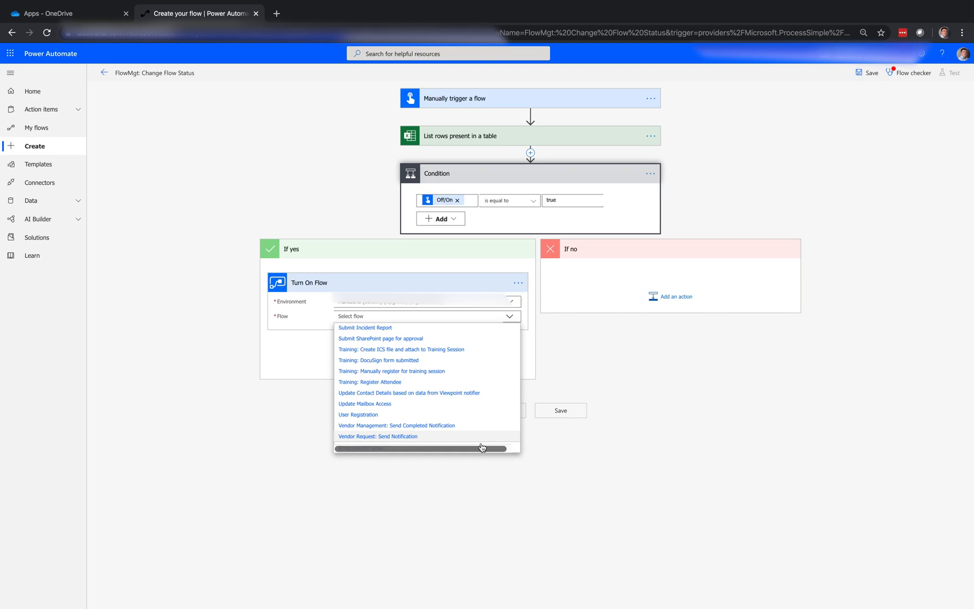
pyautogui.click(513, 451)
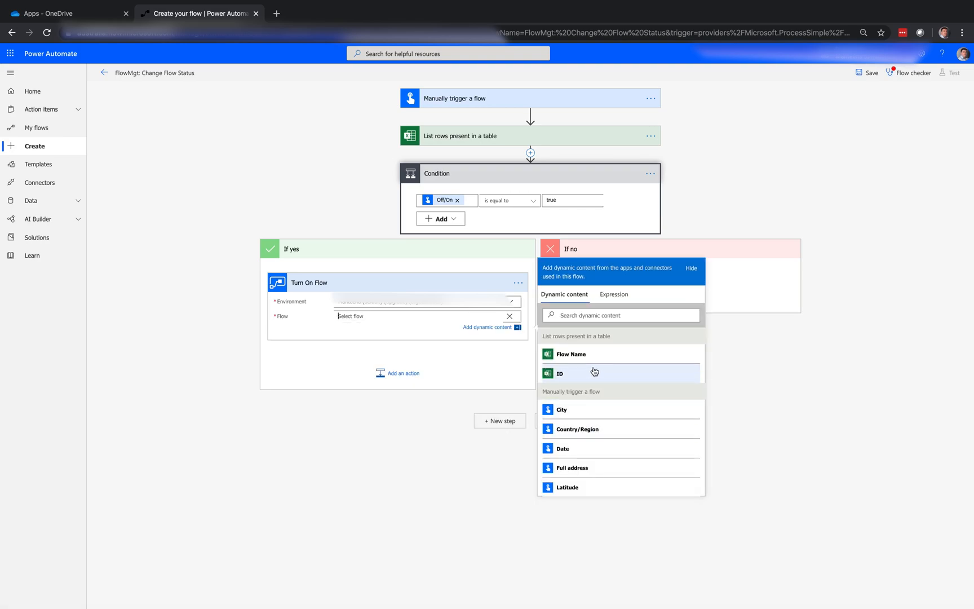
pyautogui.click(594, 373)
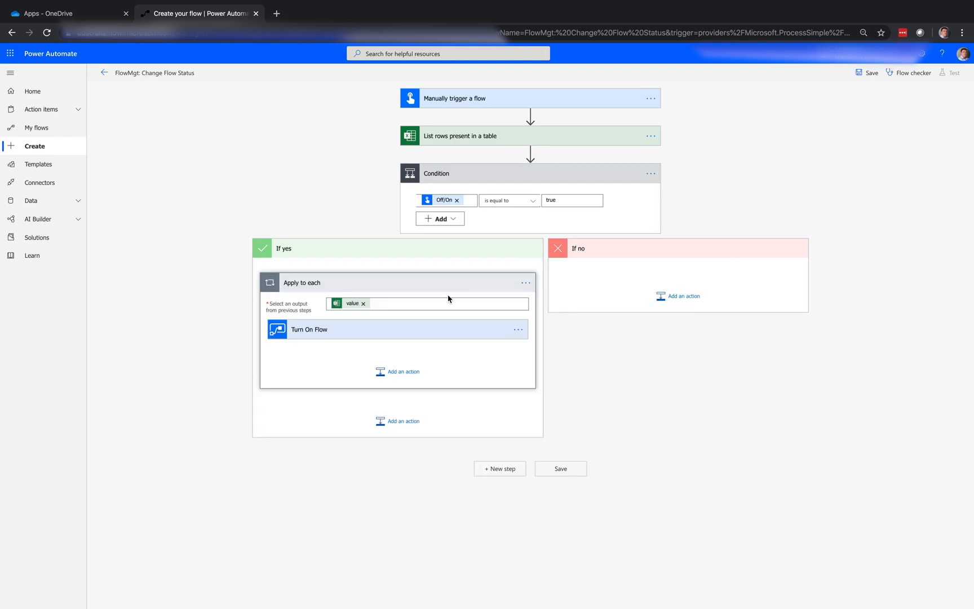
# Step: Add the Flow management action Turn Off Flow to the condition's If no branch
pyautogui.click(680, 299)
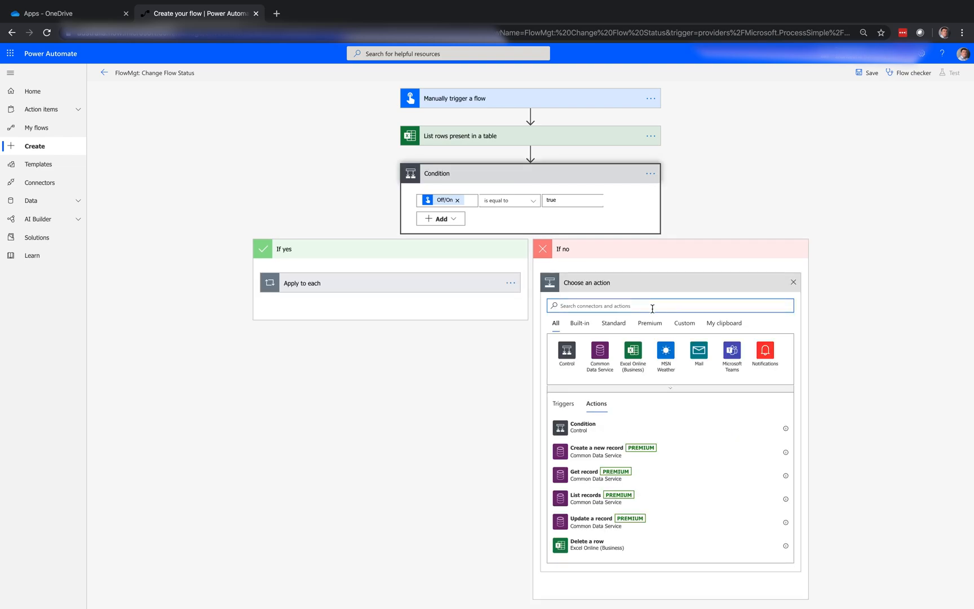
pyautogui.write('flow')
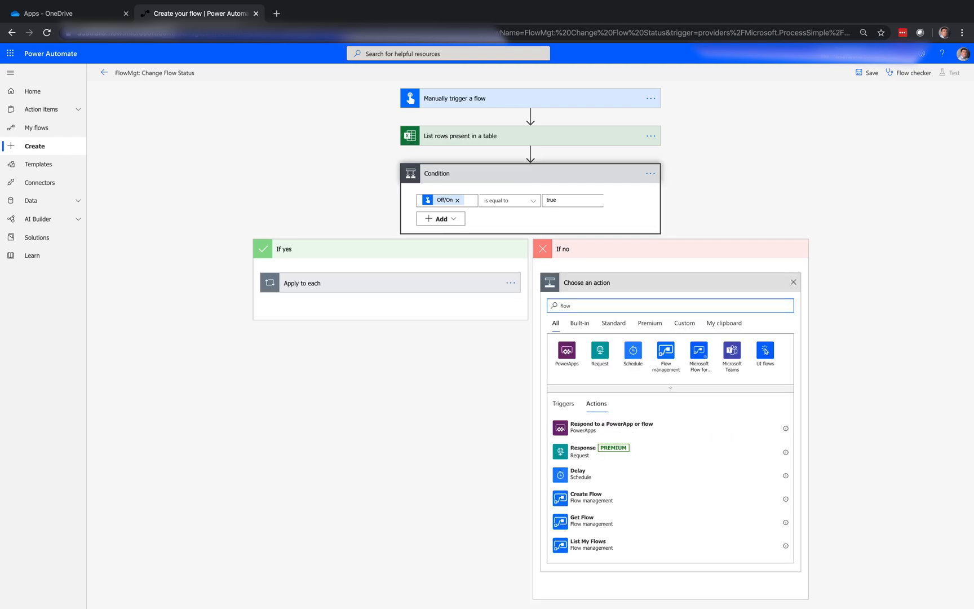
pyautogui.scroll(-3, 685, 504)
pyautogui.scroll(-3, 687, 507)
pyautogui.click(641, 477)
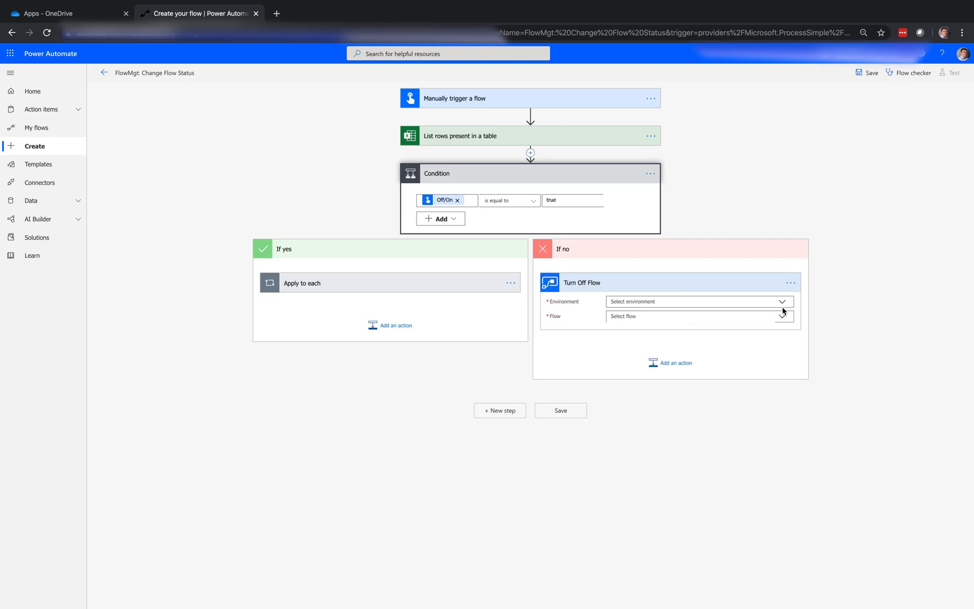
# Step: Select the environment for Turn Off Flow, use the Excel table's ID as its custom Flow value, and save the flow
pyautogui.click(784, 304)
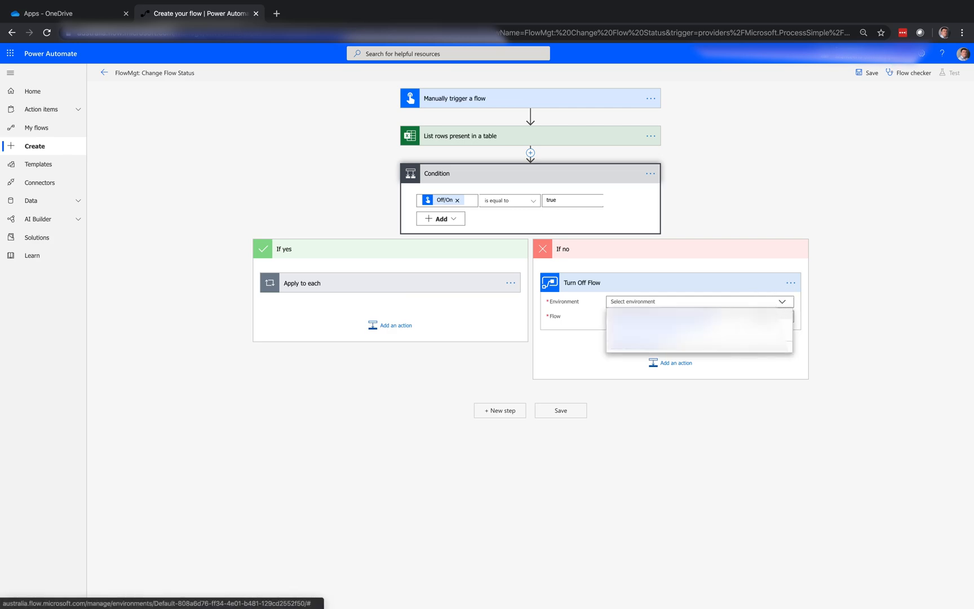
pyautogui.click(781, 319)
pyautogui.click(783, 317)
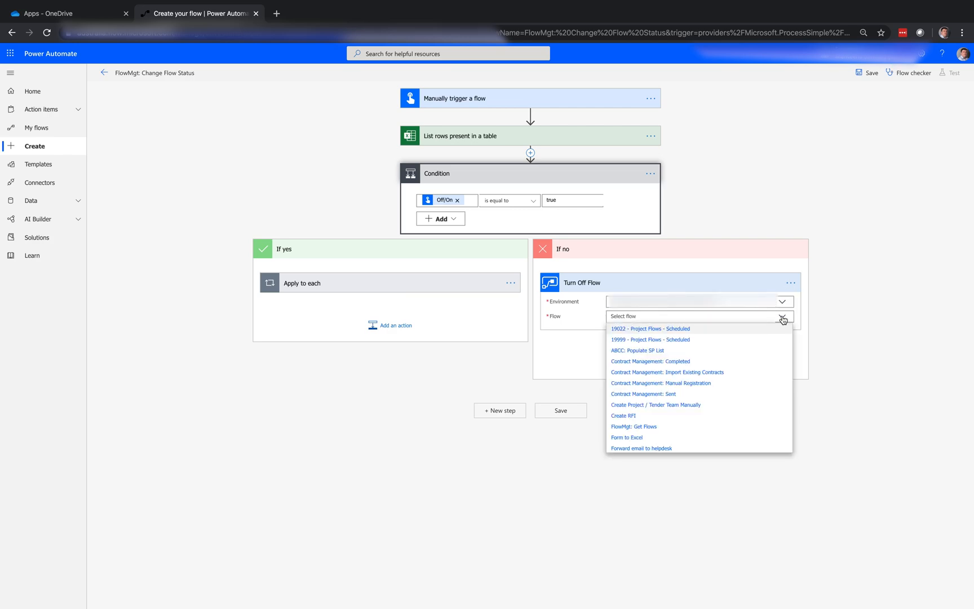
pyautogui.scroll(-3, 710, 407)
pyautogui.scroll(-10, 709, 407)
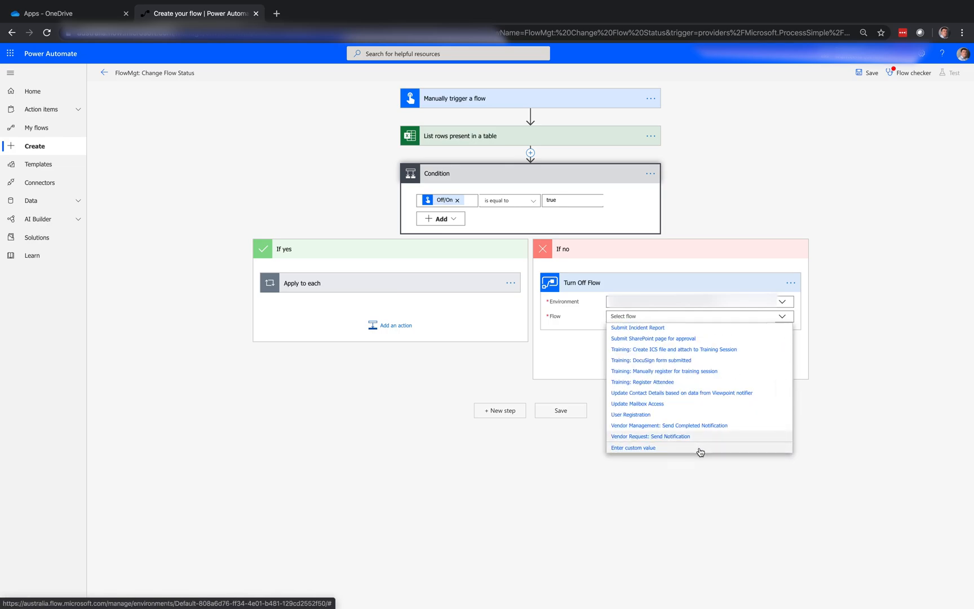
pyautogui.click(701, 449)
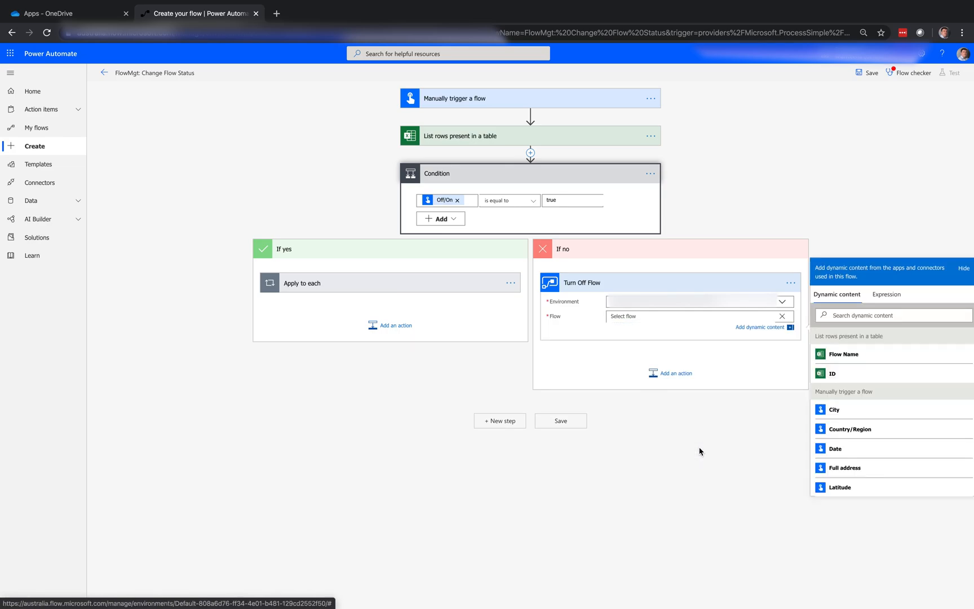
pyautogui.click(832, 375)
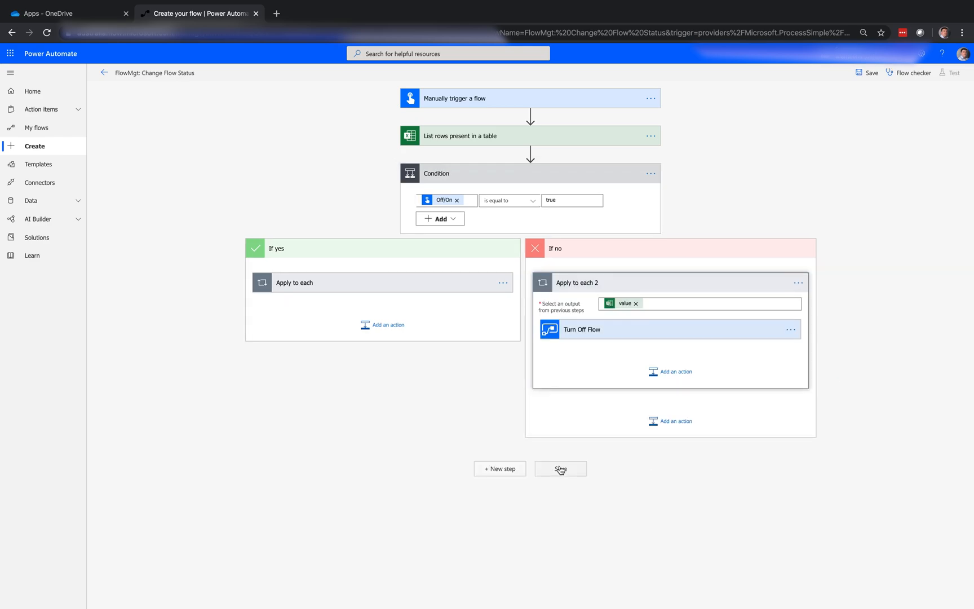
pyautogui.click(562, 469)
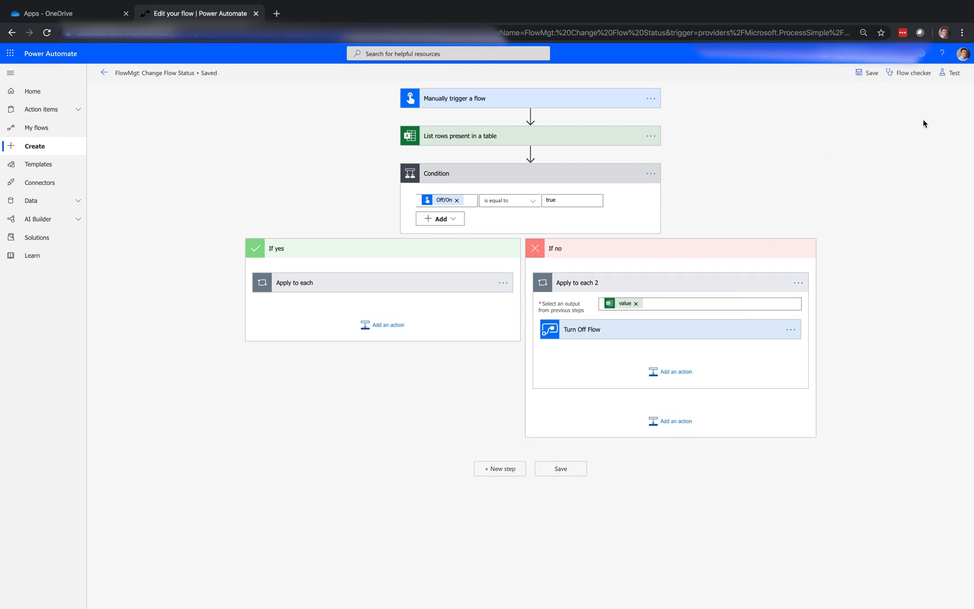
# Step: Test the Change Flow Status flow by performing the trigger action manually, running it with Off/On left off
pyautogui.click(956, 77)
pyautogui.click(869, 96)
pyautogui.click(862, 131)
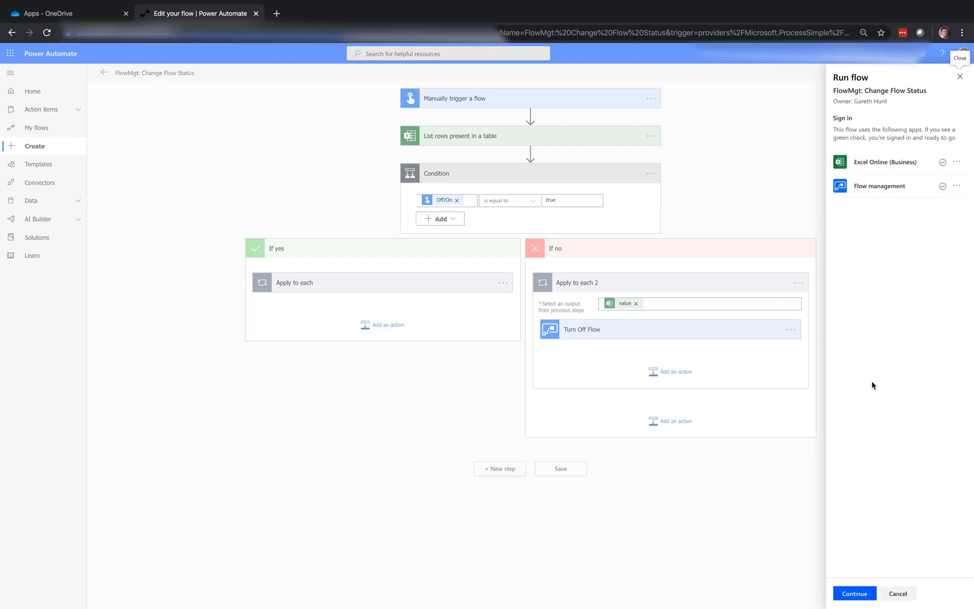
pyautogui.click(855, 596)
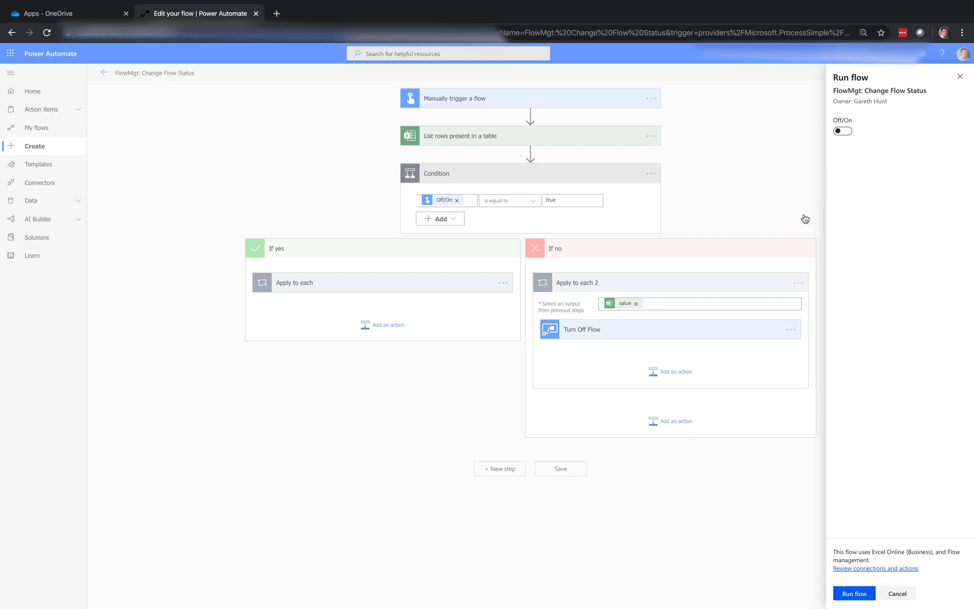
pyautogui.click(849, 597)
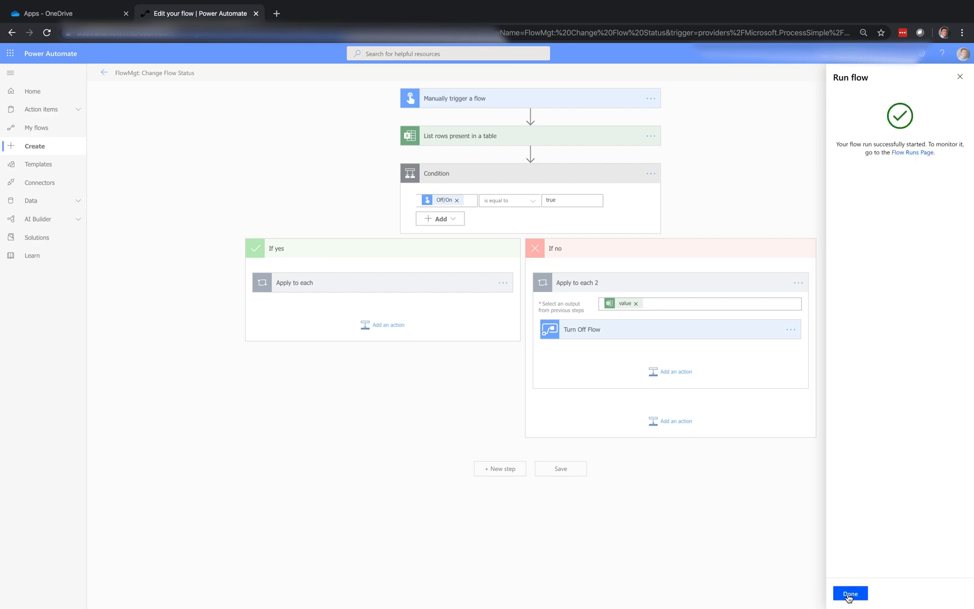
pyautogui.click(848, 597)
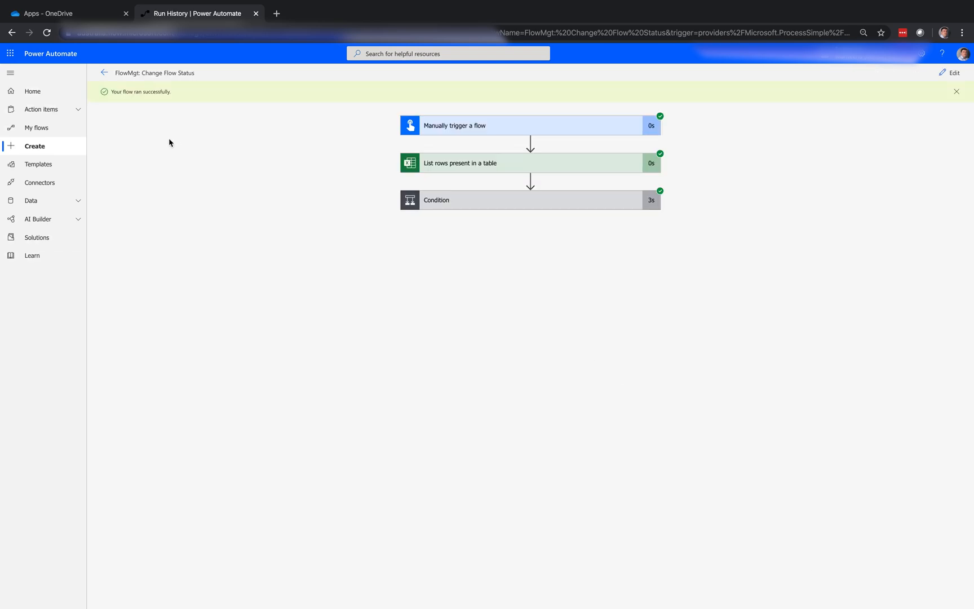
# Step: Leave the run history and check the flow lists under My flows and Team flows
pyautogui.click(104, 75)
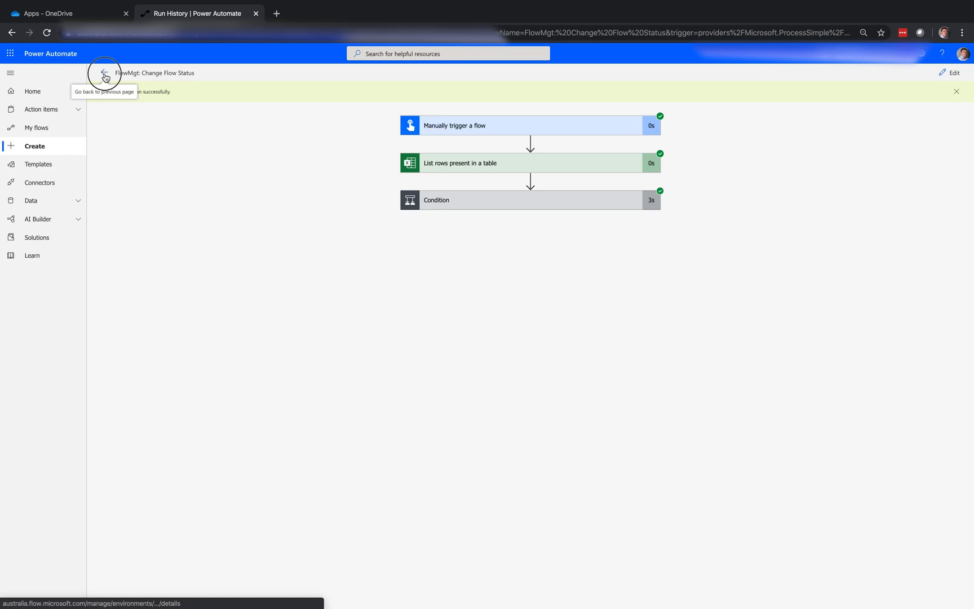
pyautogui.moveTo(106, 77); pyautogui.dragTo(100, 73)
pyautogui.click(59, 130)
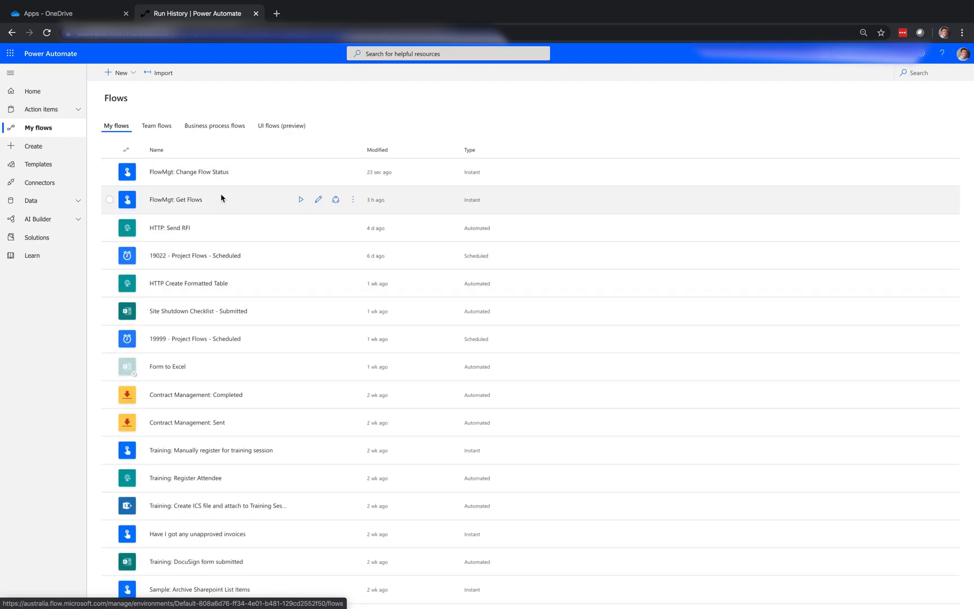
pyautogui.click(161, 127)
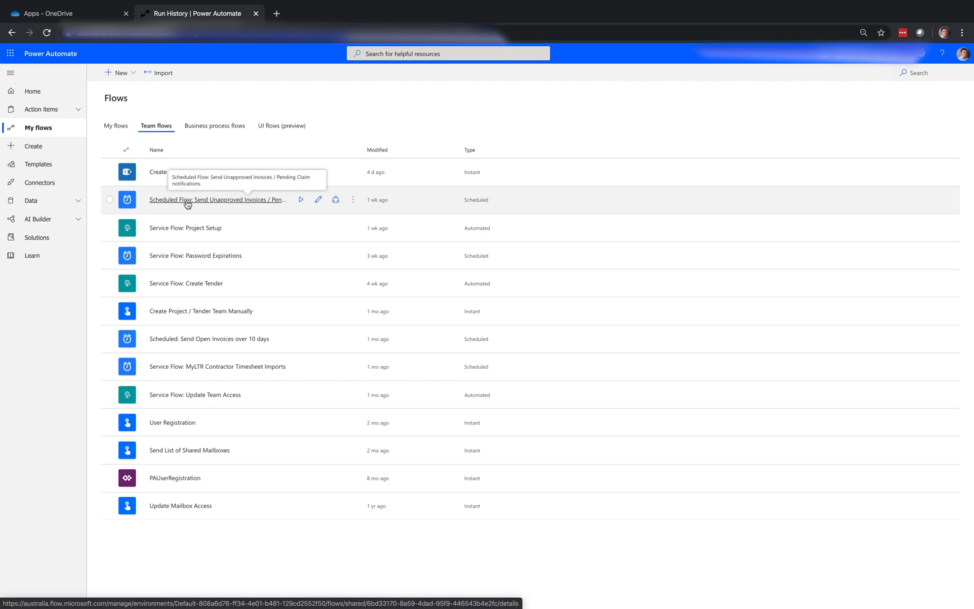